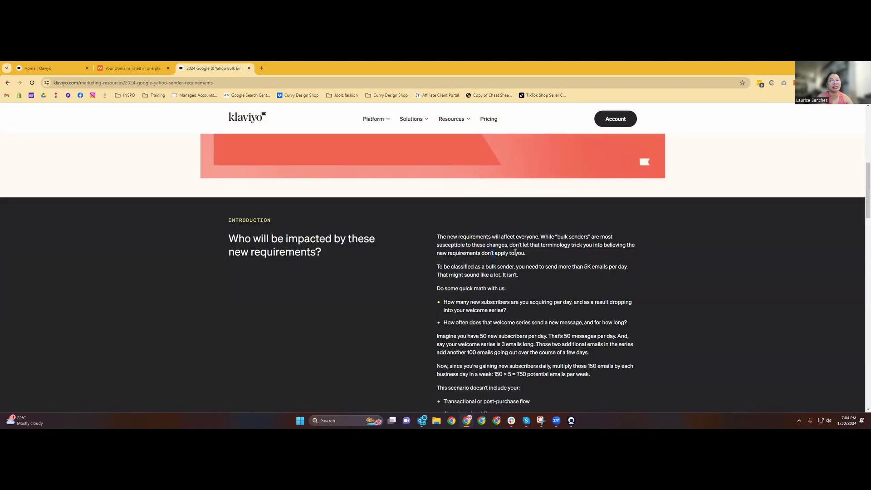
scroll(486, 219, down, 5)
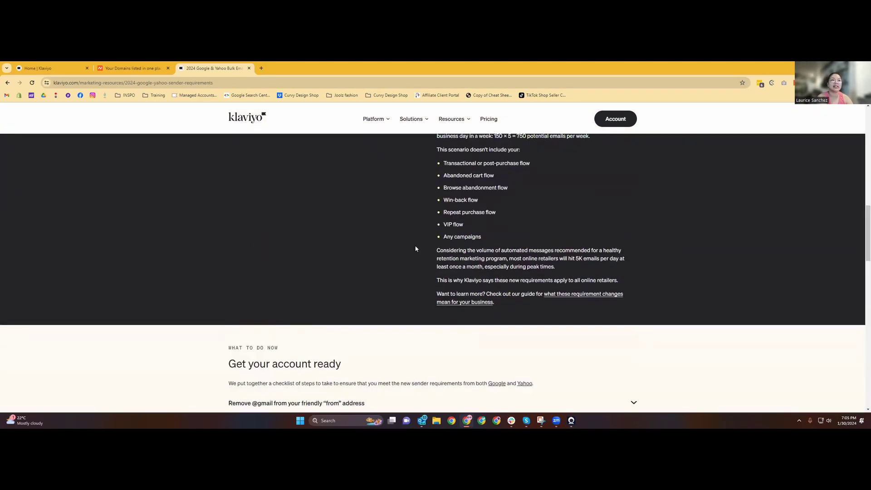
scroll(358, 284, up, 3)
scroll(358, 285, down, 4)
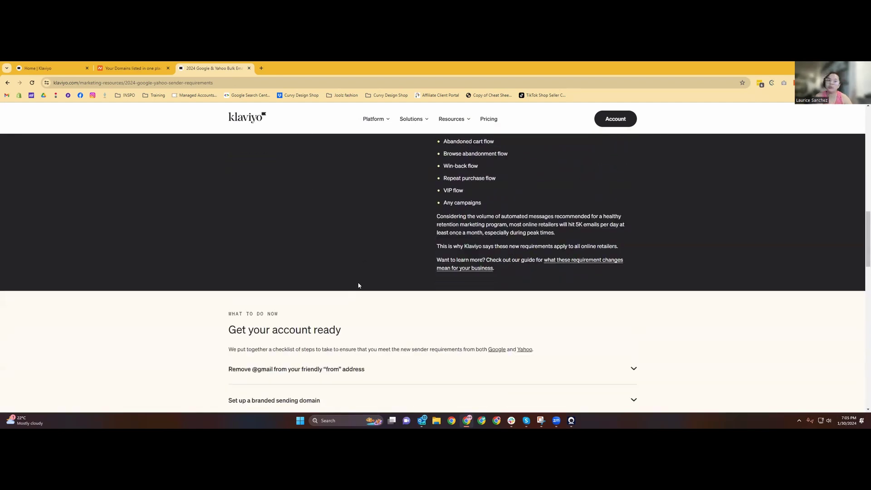
scroll(358, 285, down, 1)
scroll(358, 282, down, 1)
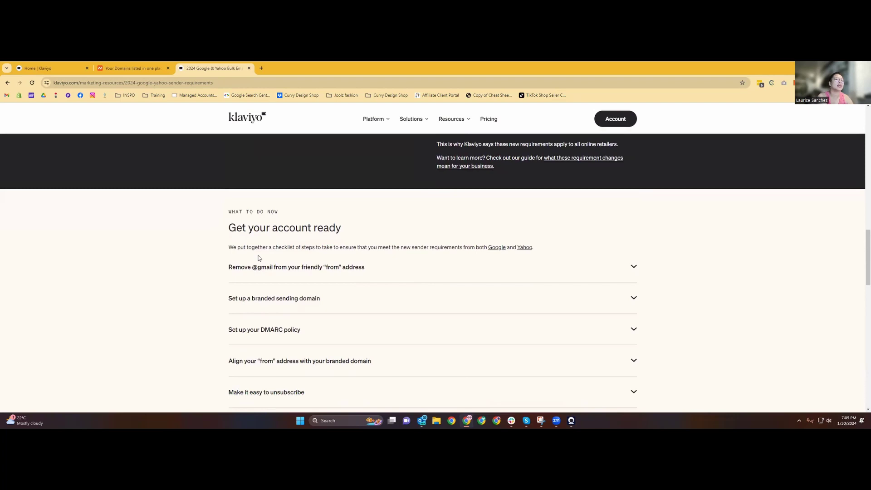
scroll(258, 258, down, 1)
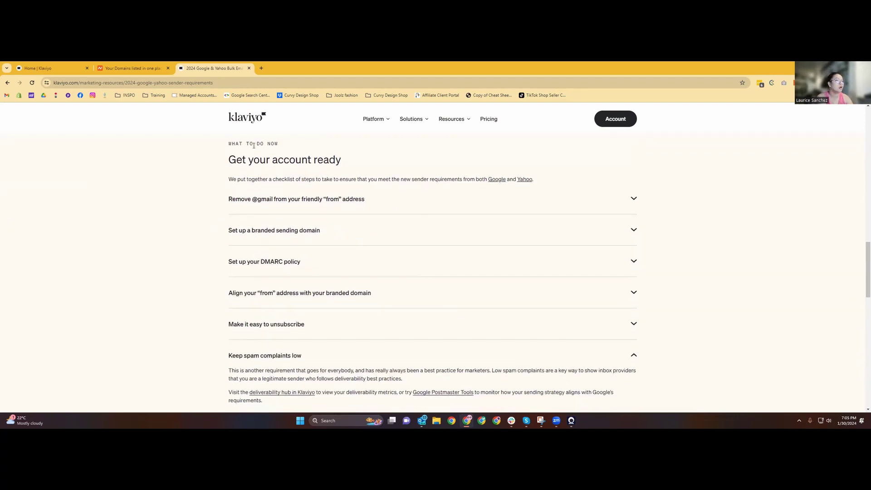
click(276, 204)
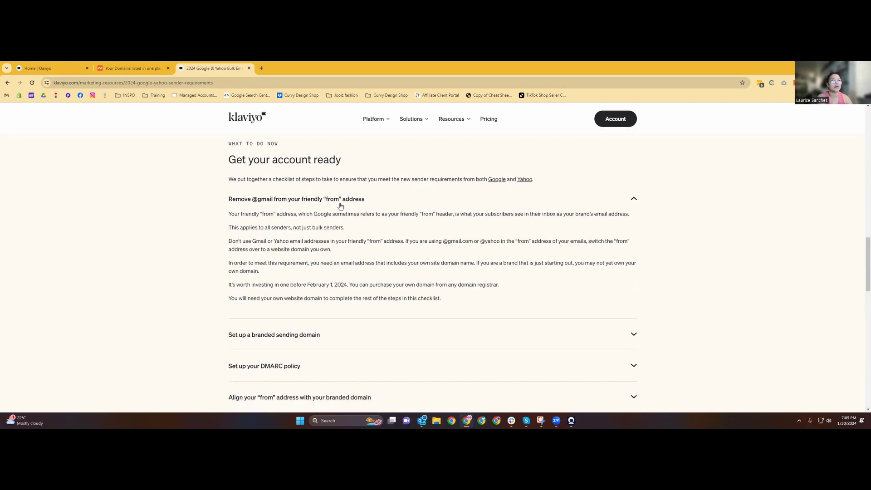
click(46, 68)
click(40, 156)
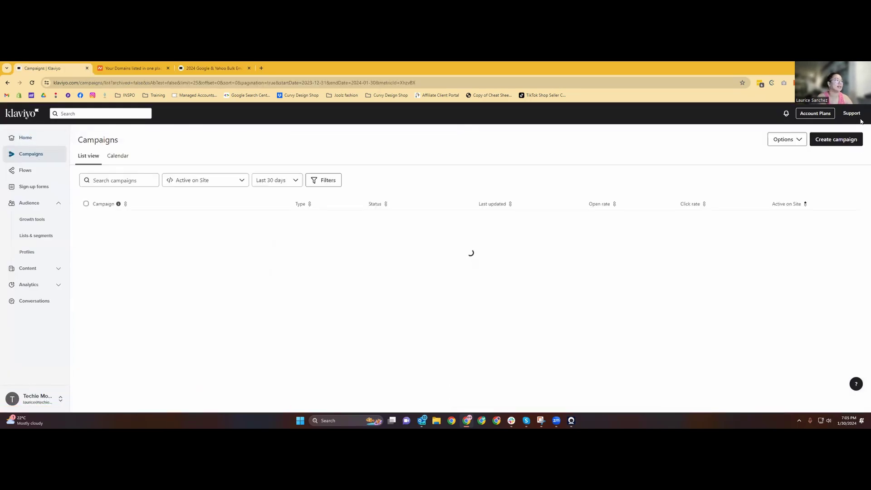
Create an email campaign sent to New Subscribers and check its sender email on the content step.
click(835, 140)
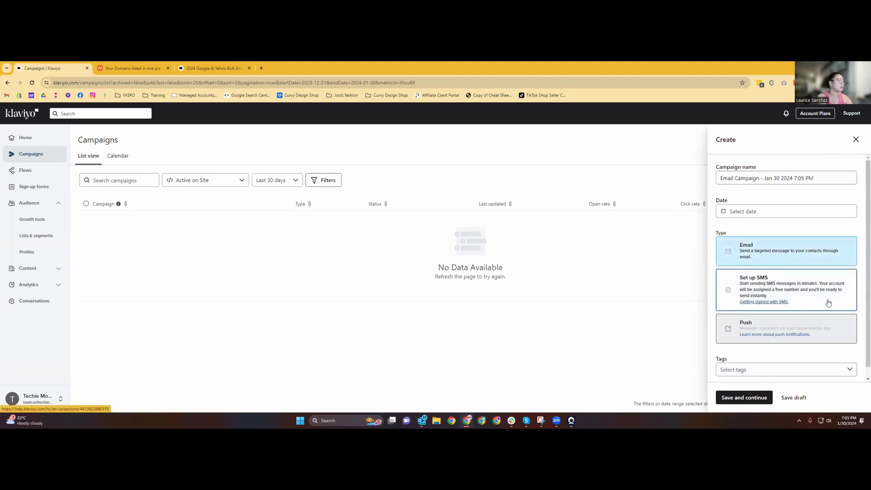
click(745, 397)
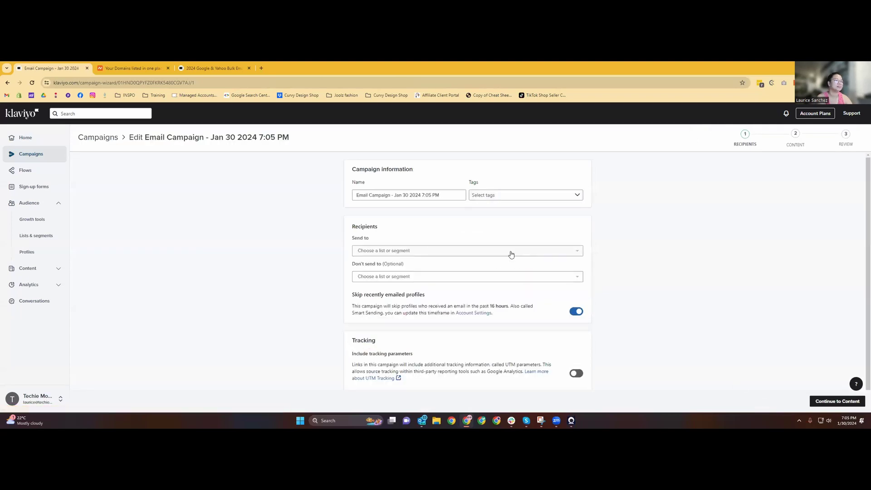
click(403, 249)
click(388, 282)
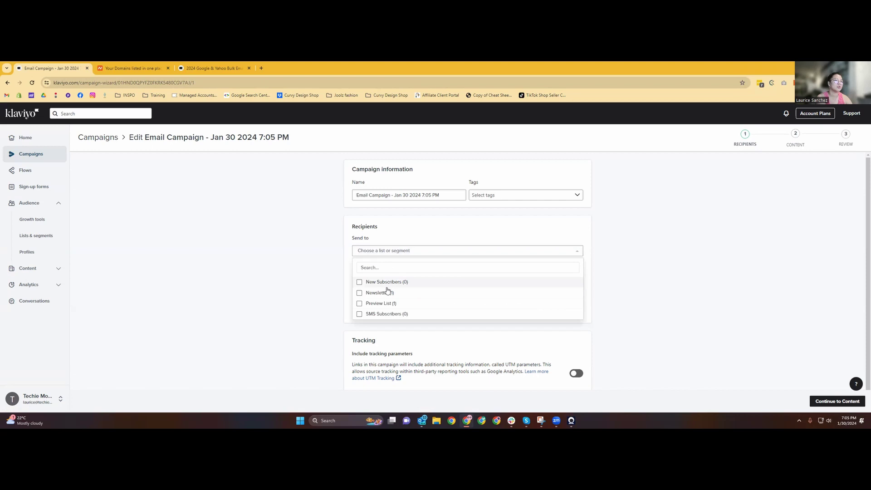
scroll(608, 327, down, 2)
click(811, 401)
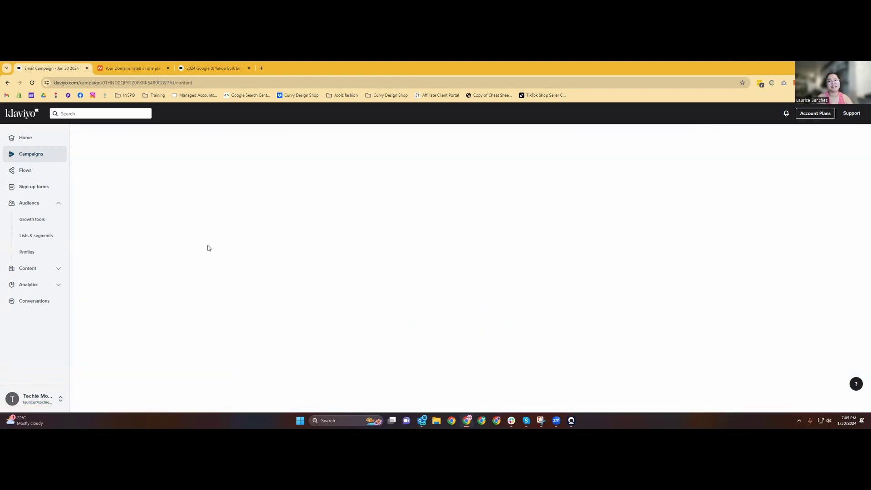
click(312, 272)
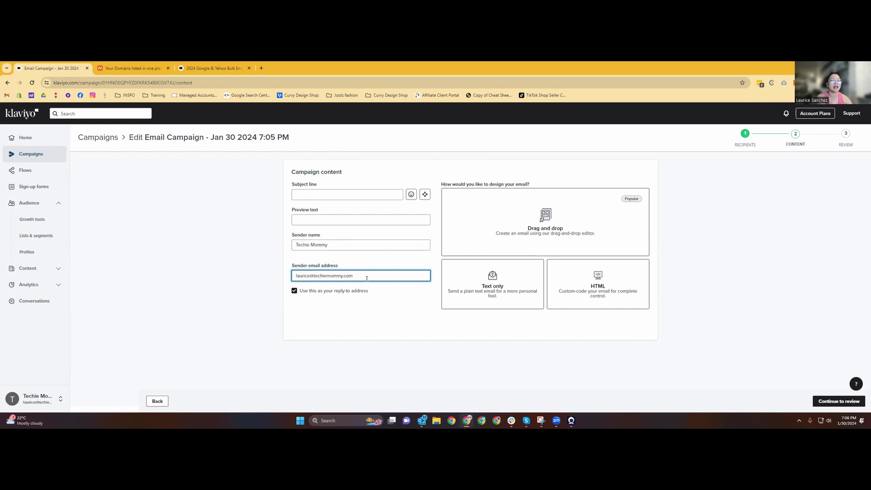
Back in the article, highlight the lines about all senders and the Gmail and Yahoo address warning.
click(219, 69)
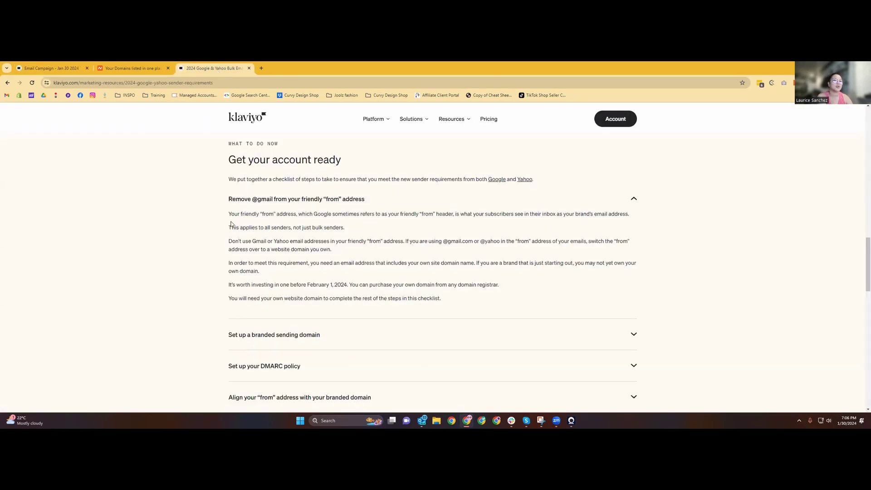
drag(226, 232, 346, 232)
click(345, 233)
drag(228, 244, 357, 263)
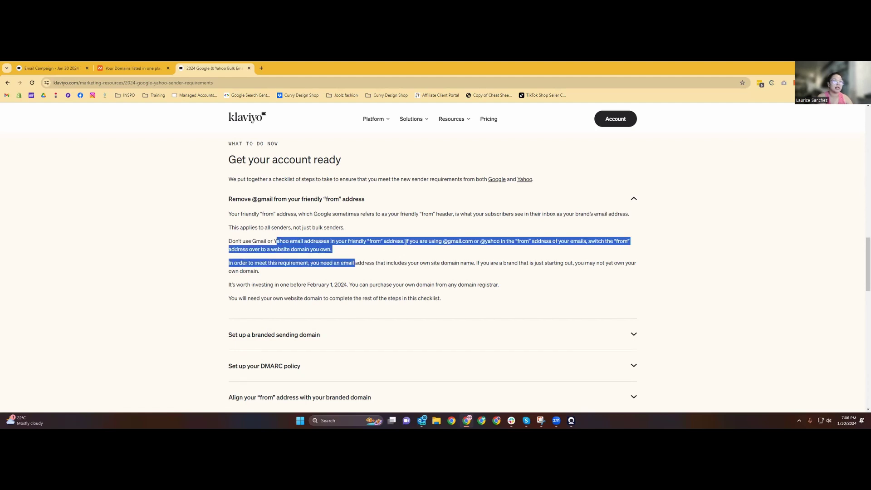
click(411, 241)
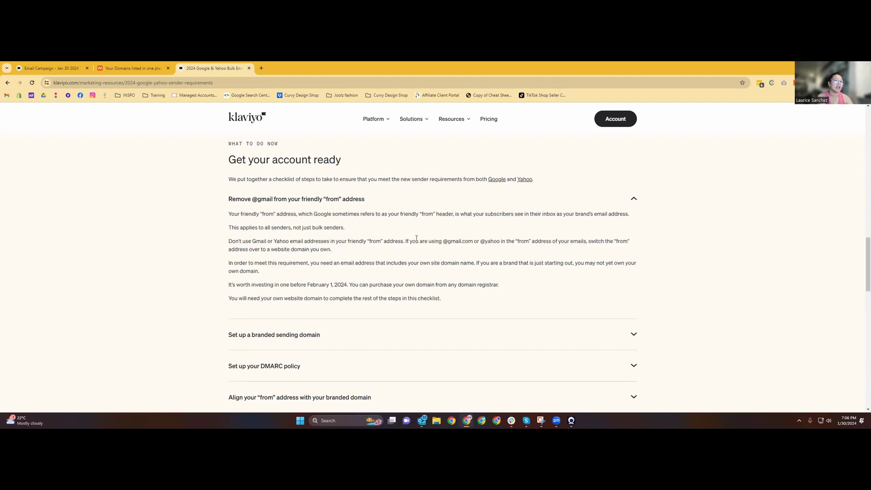
Highlight the need for your own domain and expand 'Set up a branded sending domain'.
drag(224, 263, 281, 284)
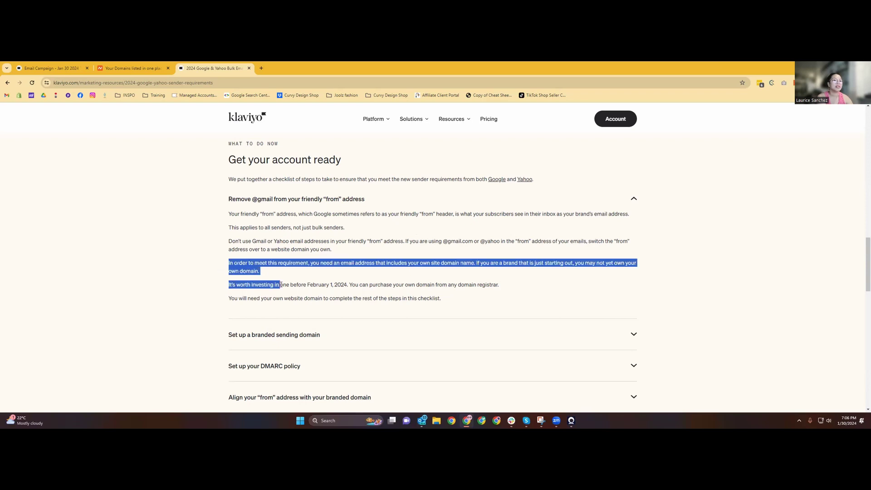
click(302, 282)
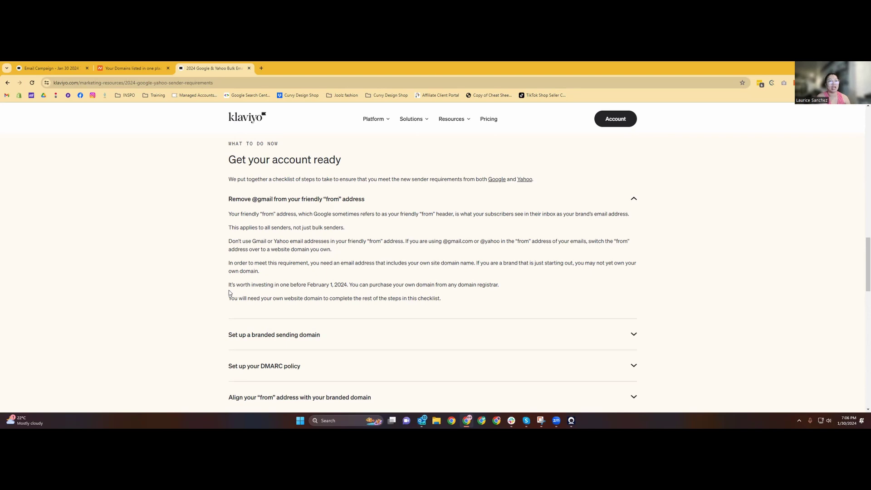
scroll(229, 291, down, 1)
click(350, 306)
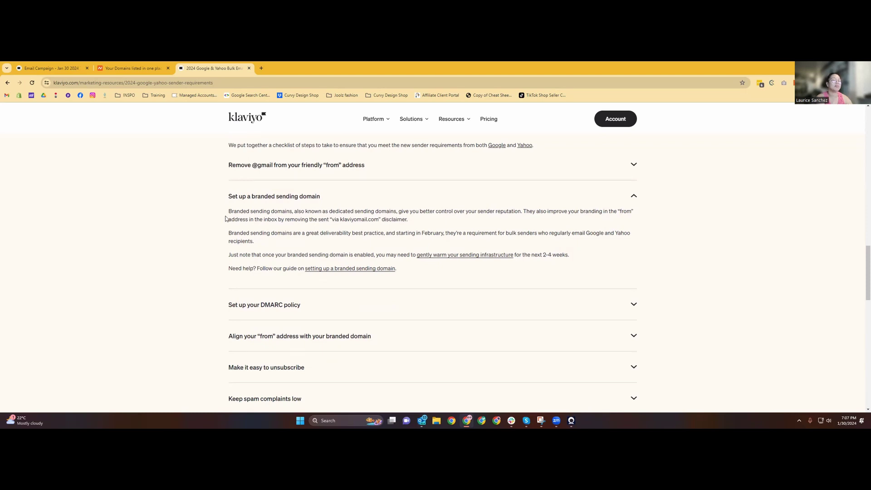
Highlight the branded domain benefits, including removal of the 'via klaviyomail.com' disclaimer.
drag(226, 212, 345, 220)
click(430, 221)
drag(254, 222, 393, 220)
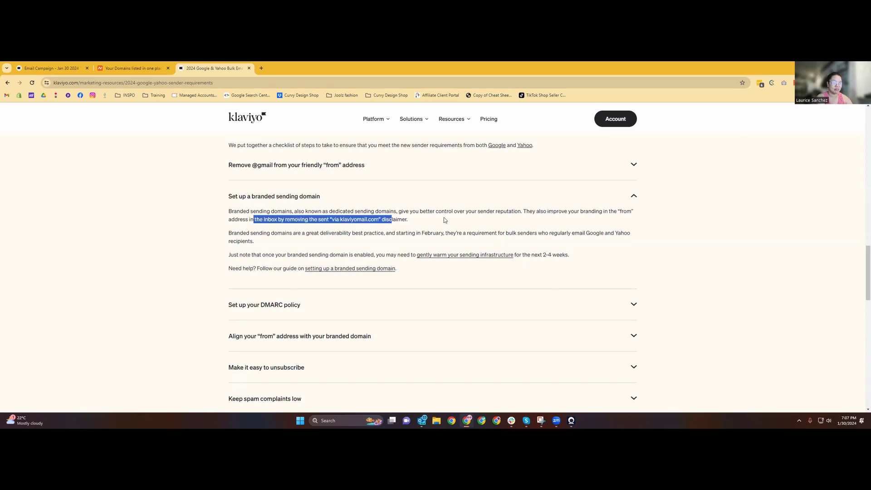
click(444, 220)
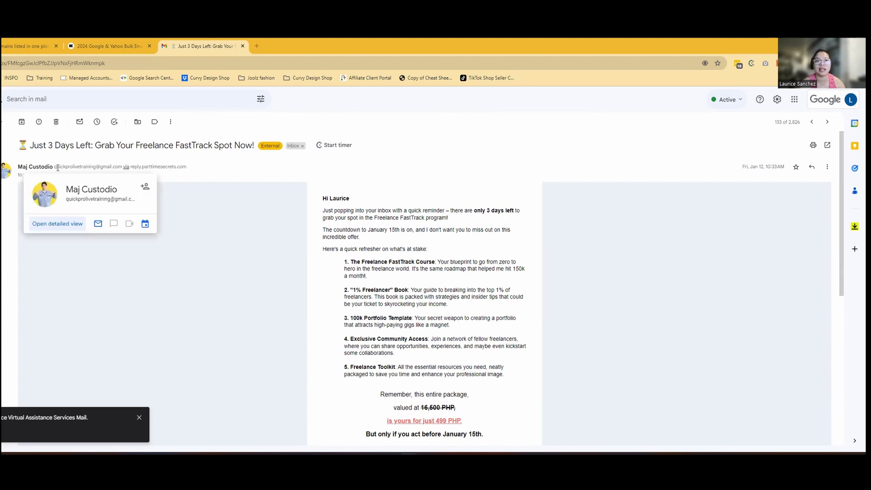
Highlight the example email's from address and its 'via' sending domain in Gmail.
drag(55, 168, 125, 168)
drag(217, 170, 130, 174)
drag(188, 167, 130, 167)
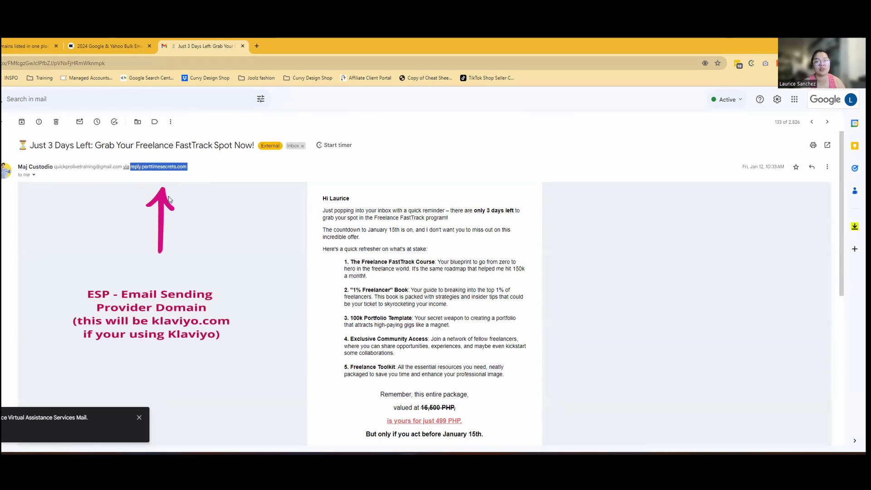
click(170, 173)
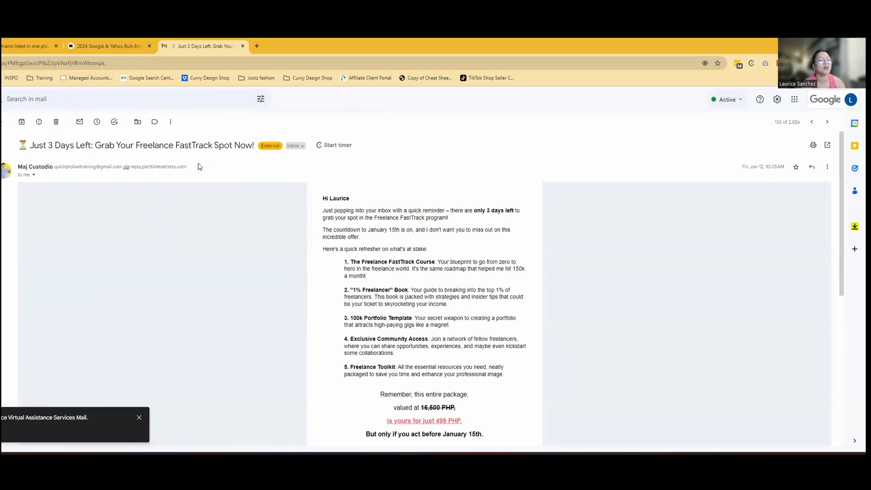
Open the Custom Disc Planner email and highlight its sender's own domain.
click(3, 122)
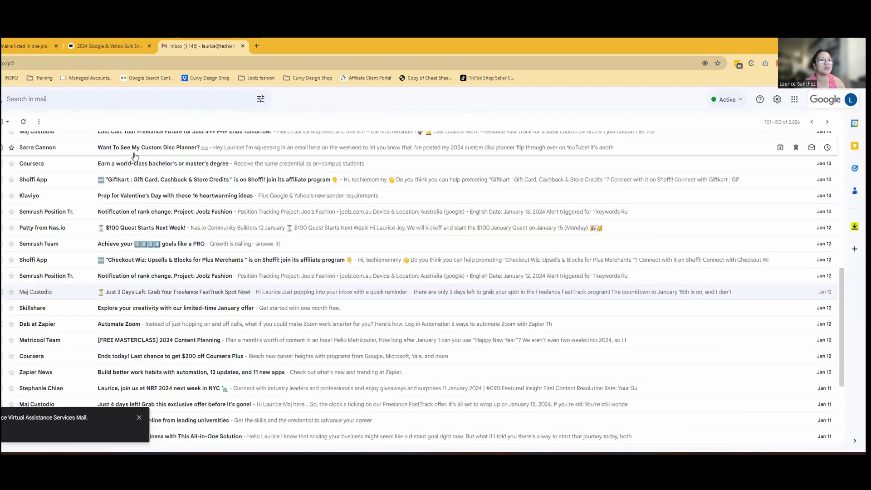
click(134, 152)
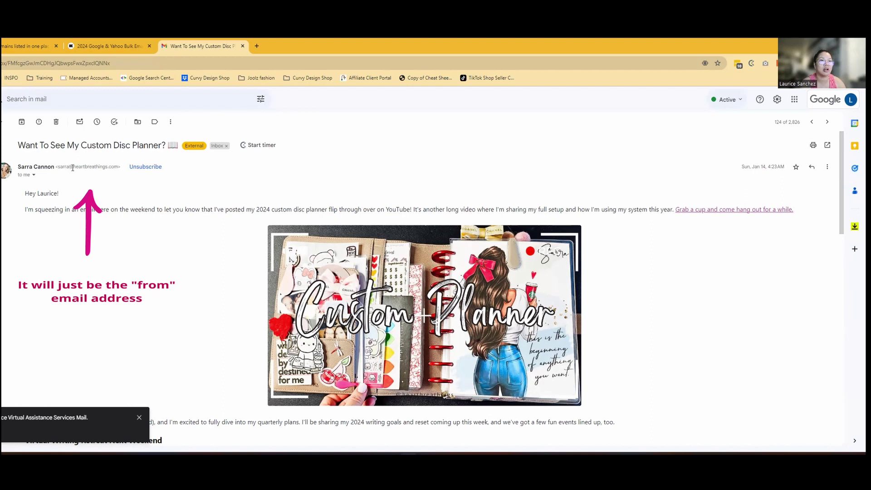
drag(79, 168, 115, 168)
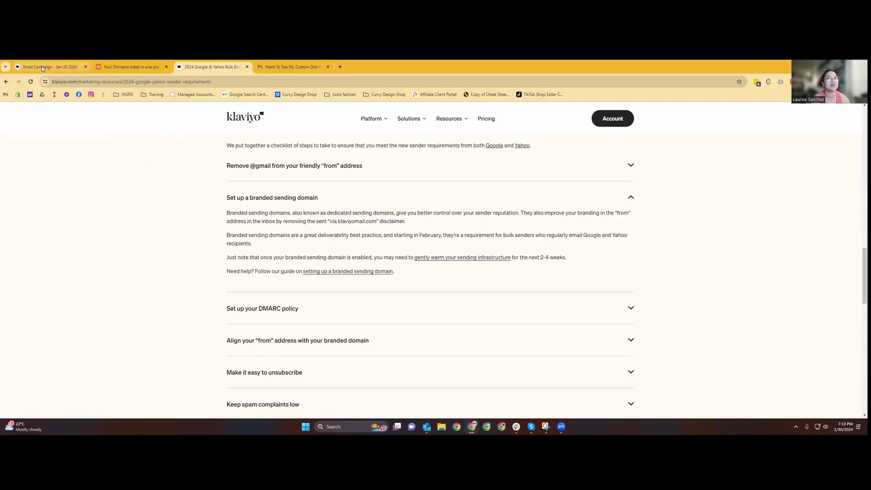
Go to Klaviyo account settings, leaving the unsaved campaign draft.
click(50, 67)
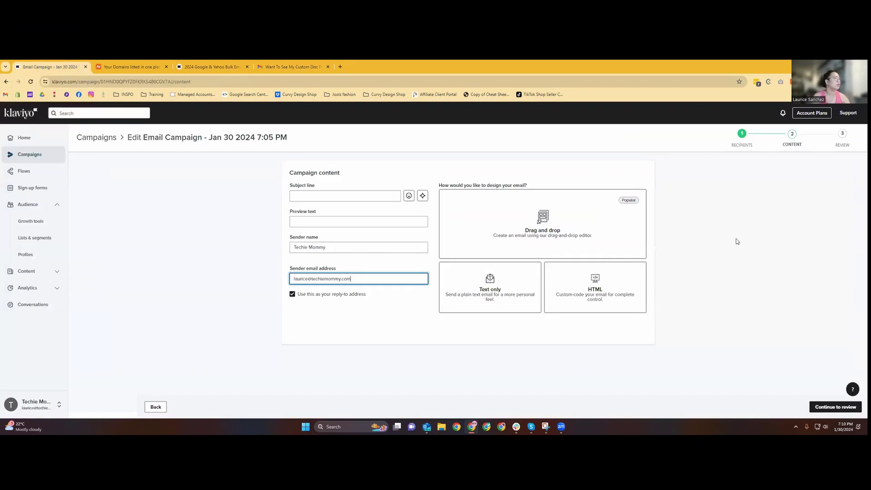
click(55, 406)
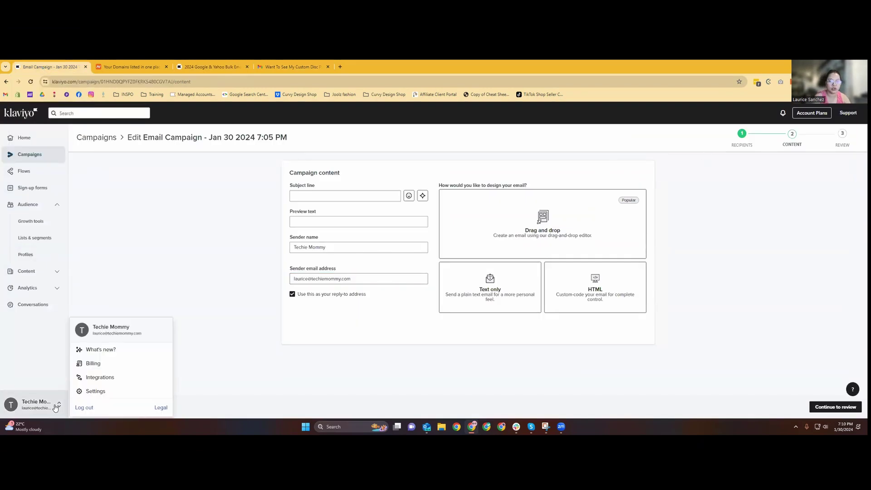
click(40, 380)
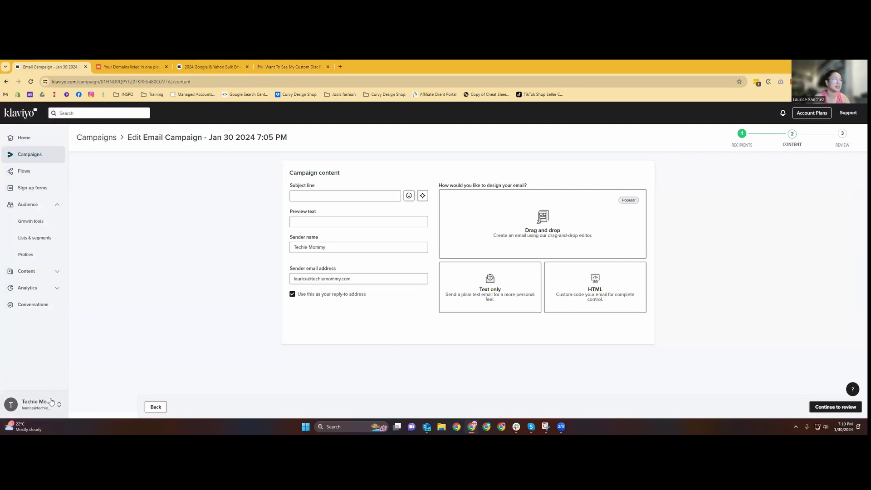
click(44, 405)
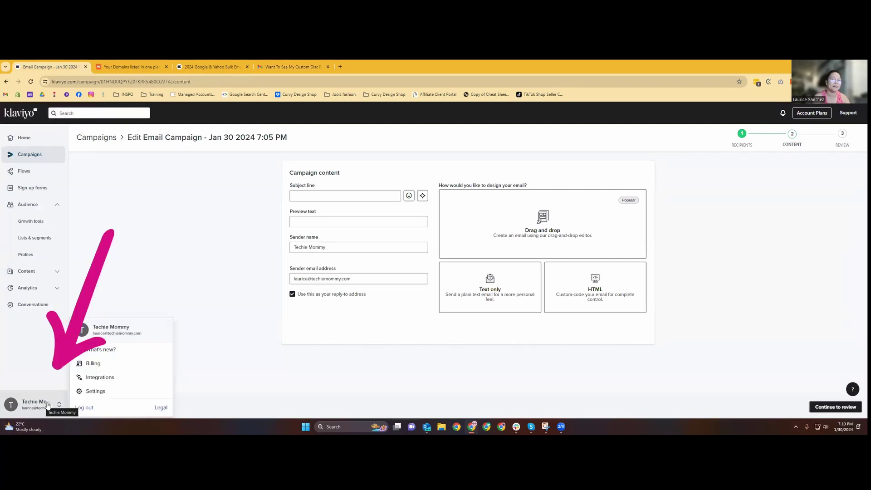
click(96, 393)
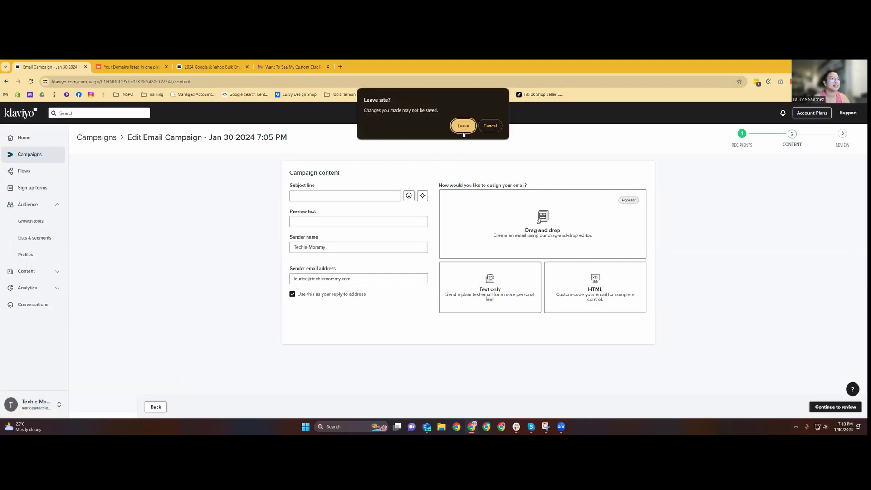
click(463, 127)
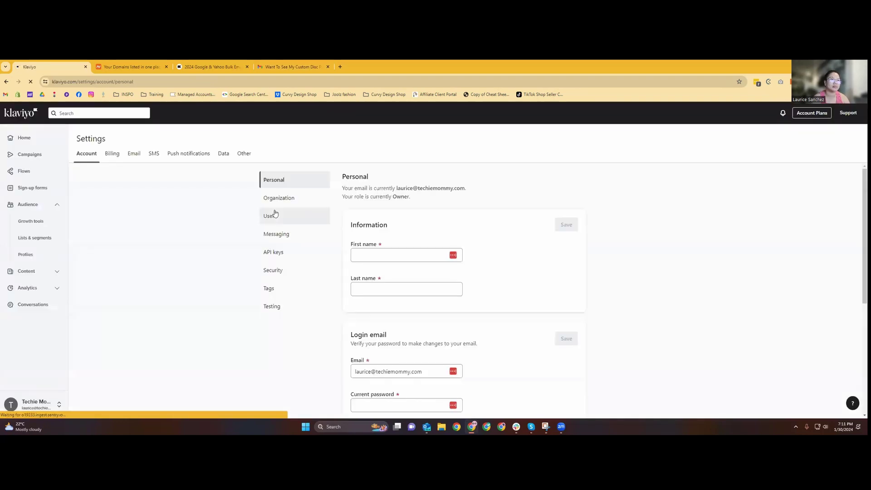
Under Email > Domains, start adding a branded sending domain.
click(134, 154)
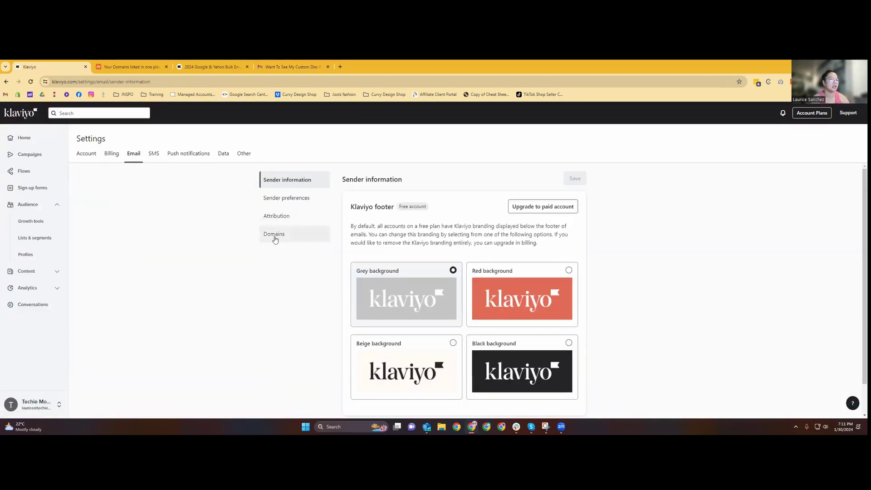
click(274, 236)
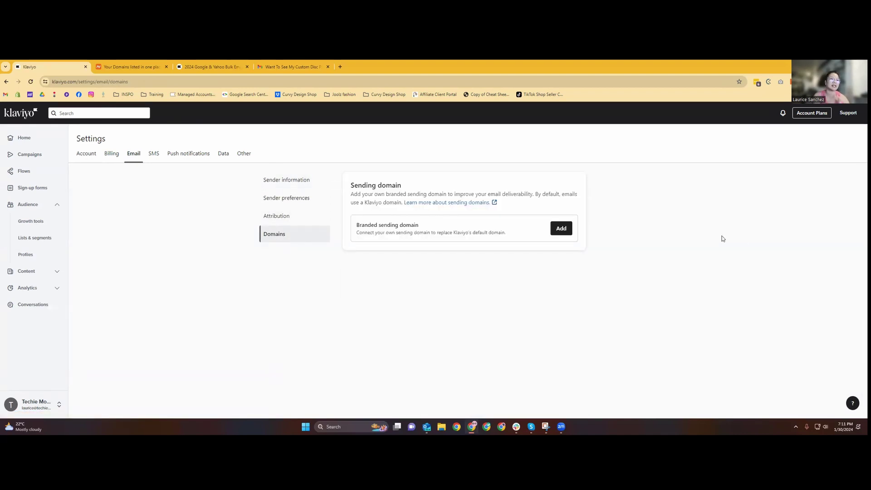
click(562, 230)
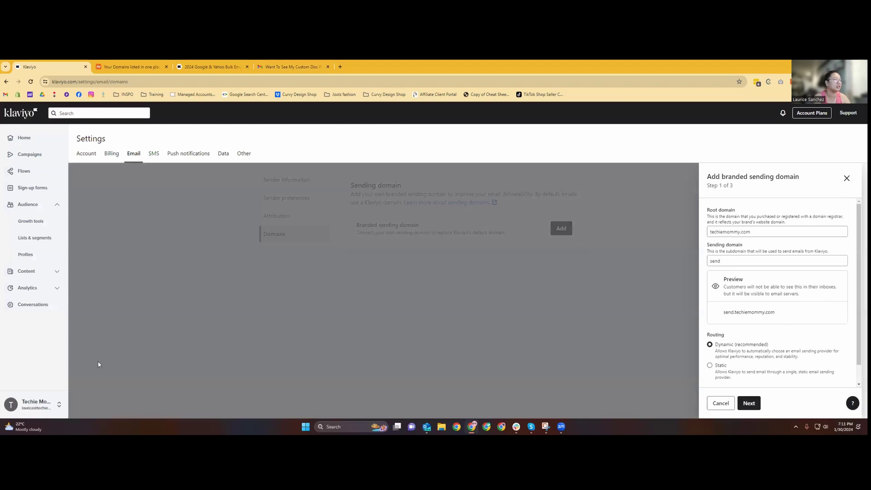
Accept root domain techiemommy.com with subdomain 'send' as send.techiemommy.com.
click(763, 230)
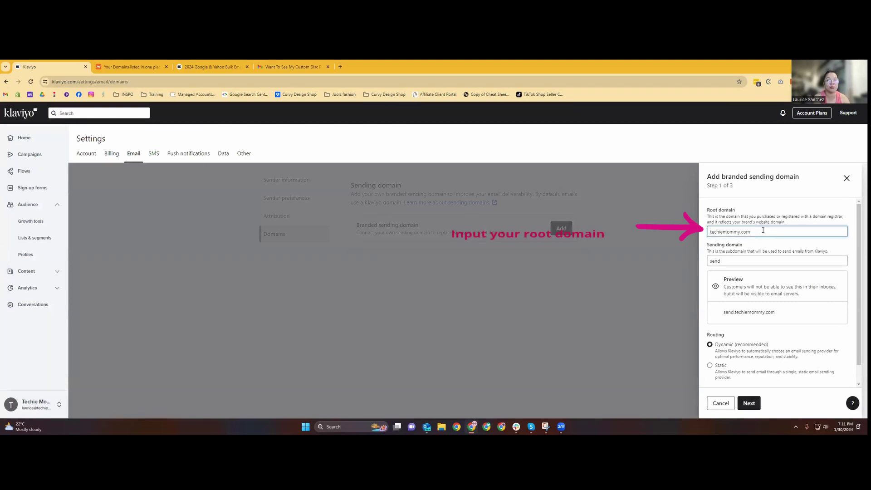
click(764, 261)
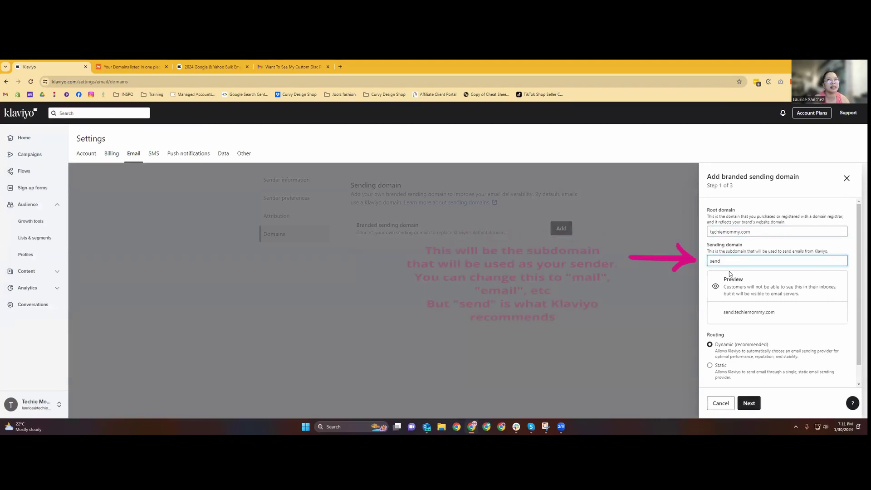
double_click(749, 312)
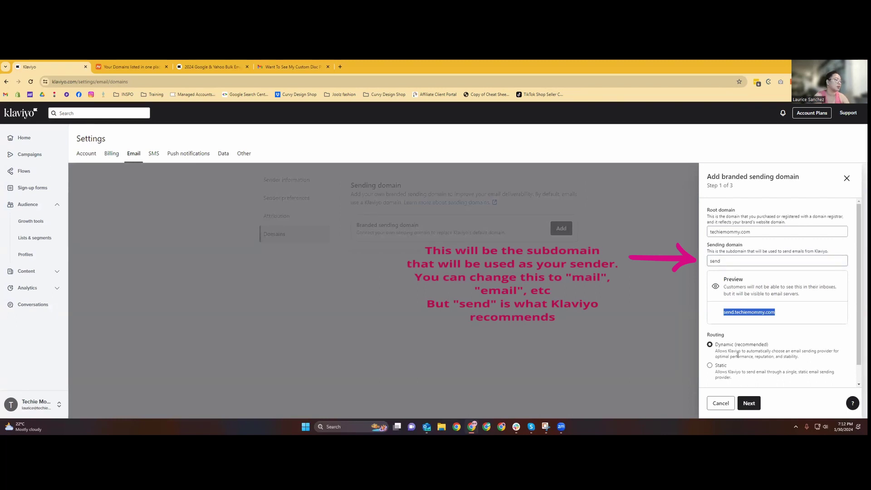
scroll(752, 366, down, 1)
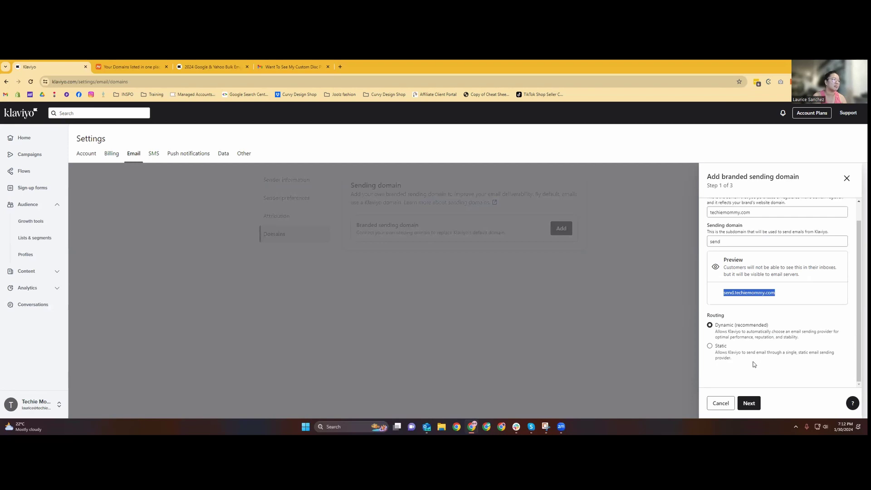
click(751, 403)
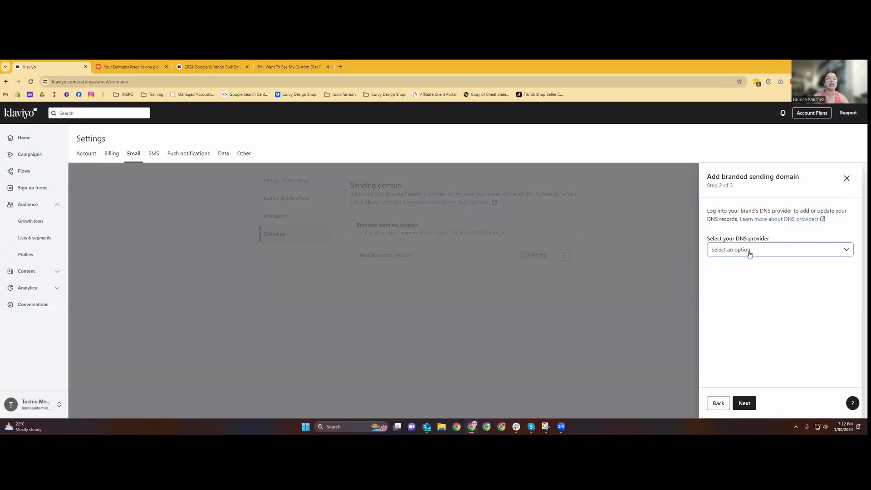
Choose Namecheap as the DNS provider and proceed to the DNS records step.
click(739, 250)
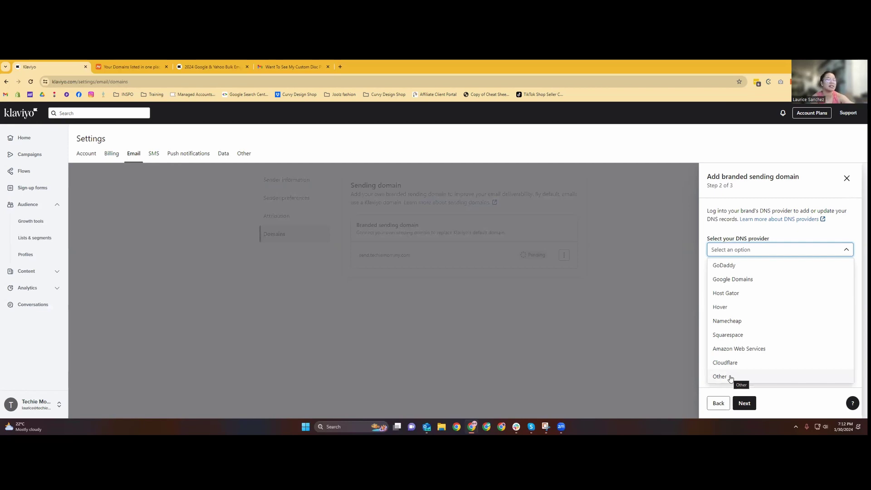
click(731, 321)
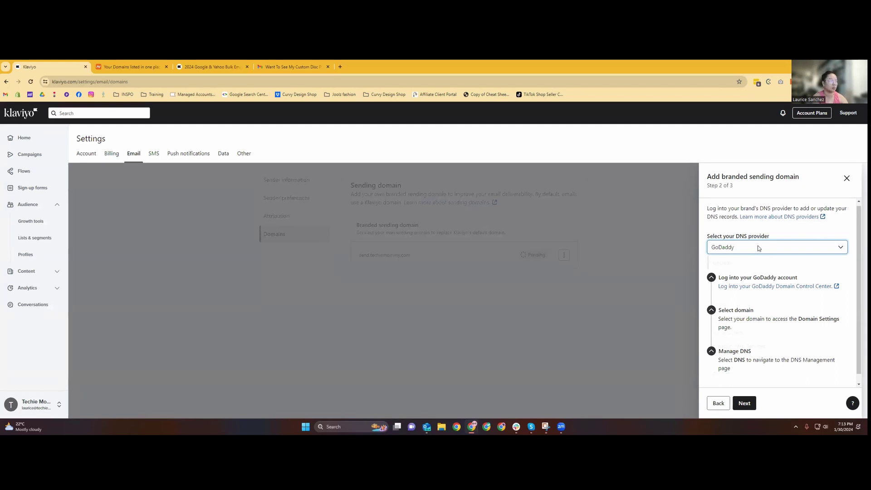
click(757, 248)
click(733, 291)
click(763, 247)
click(721, 374)
click(753, 248)
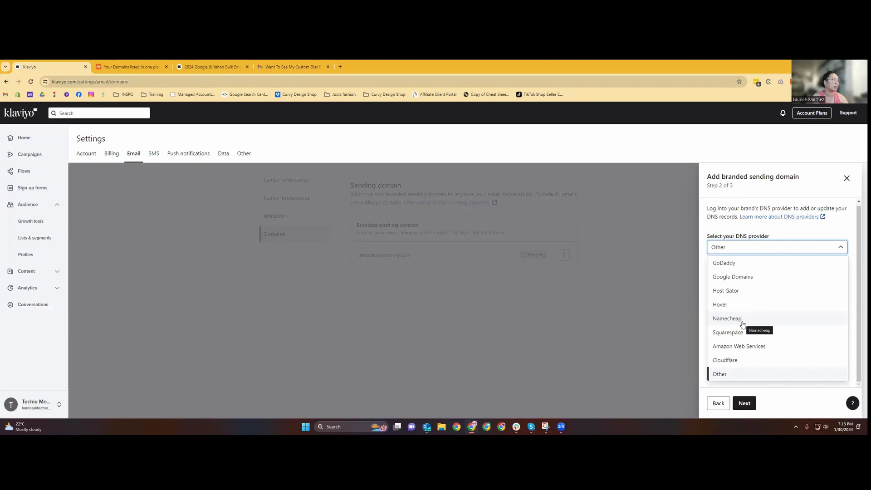
click(743, 324)
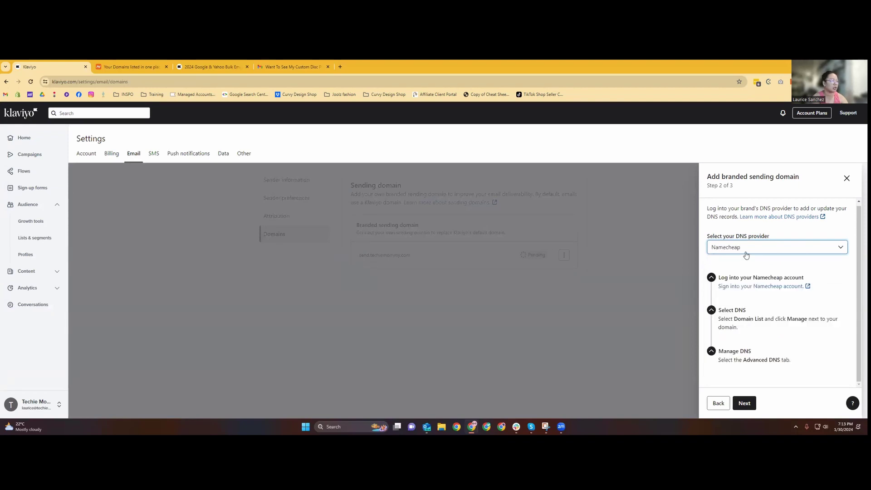
click(755, 404)
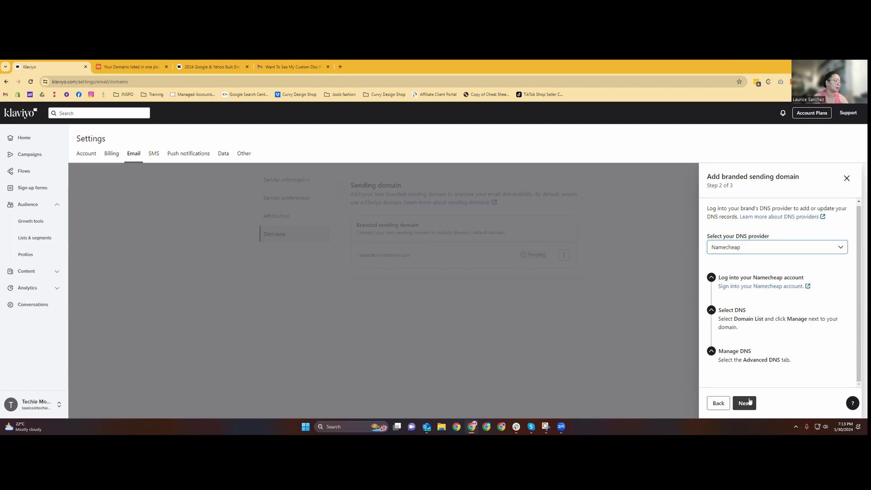
Read the step 3 instructions for the NS and TXT records to add.
scroll(751, 289, down, 1)
scroll(753, 281, up, 1)
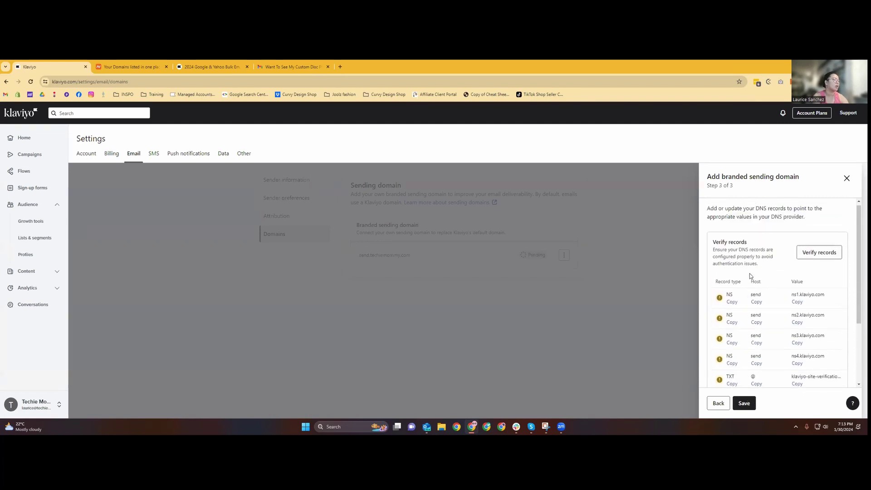
triple_click(712, 217)
click(737, 210)
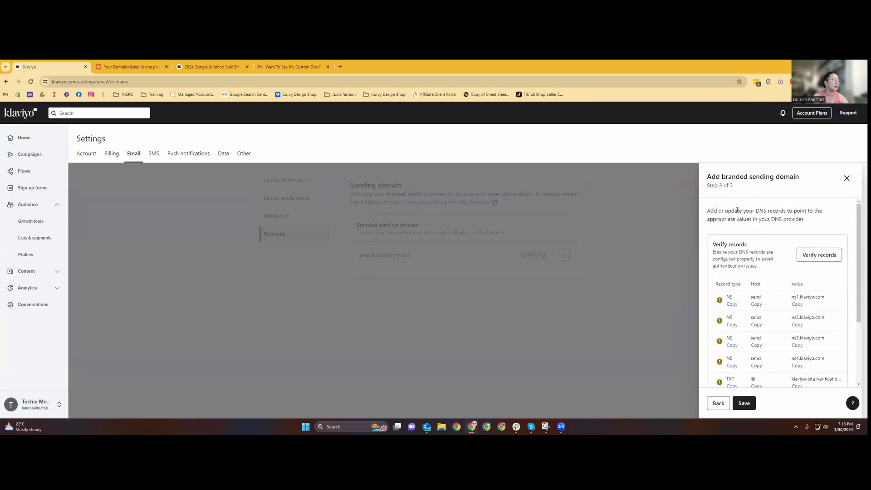
drag(756, 210, 716, 220)
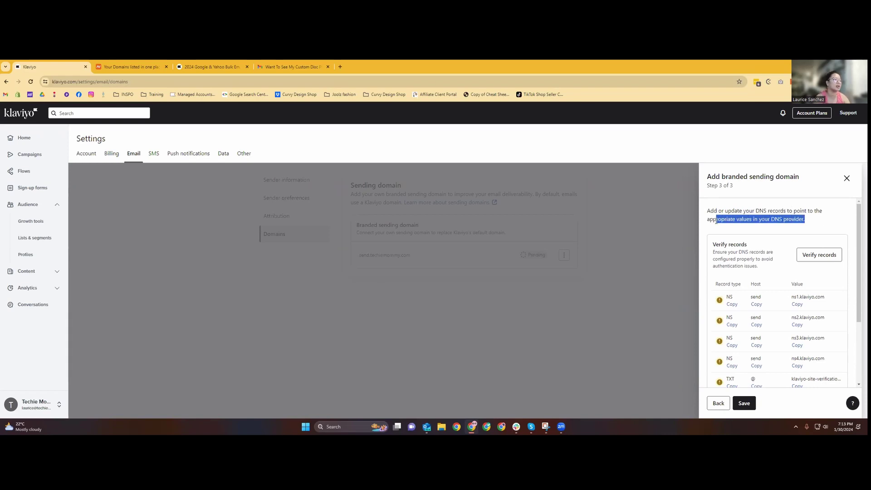
Run Verify records, review the records table, then switch to the Namecheap domain list.
click(819, 255)
scroll(786, 317, down, 2)
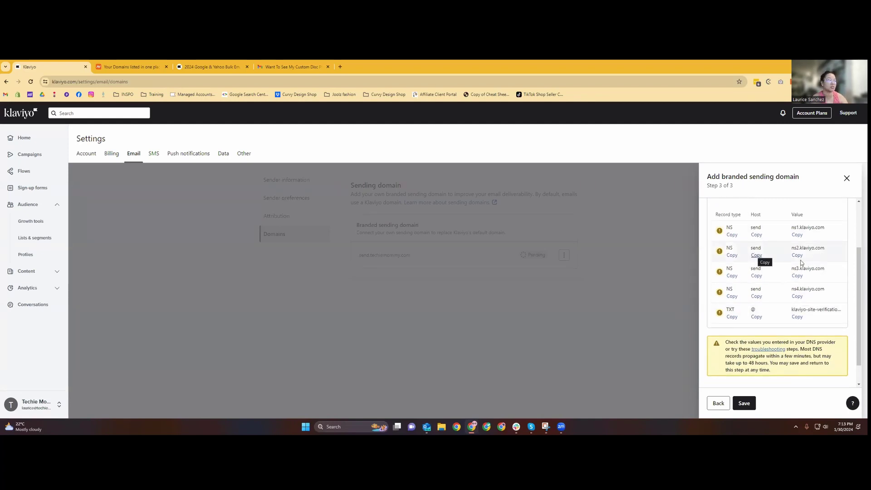
scroll(838, 371, down, 1)
scroll(839, 371, up, 3)
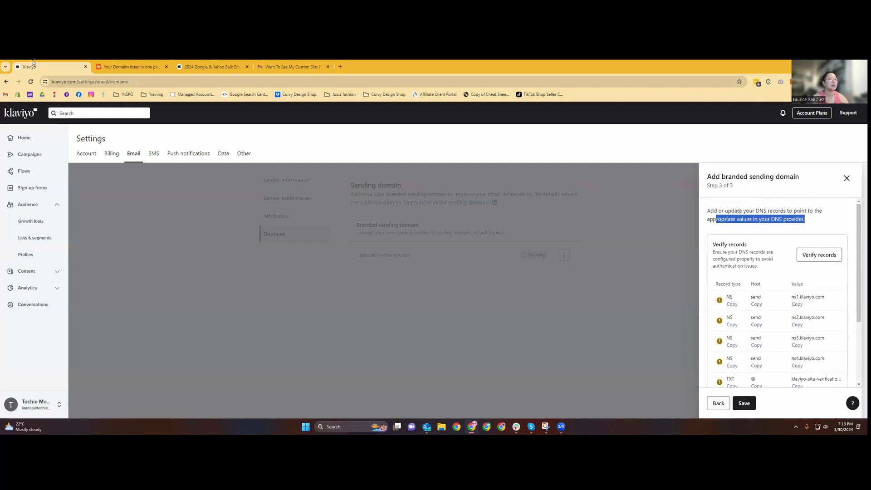
click(130, 66)
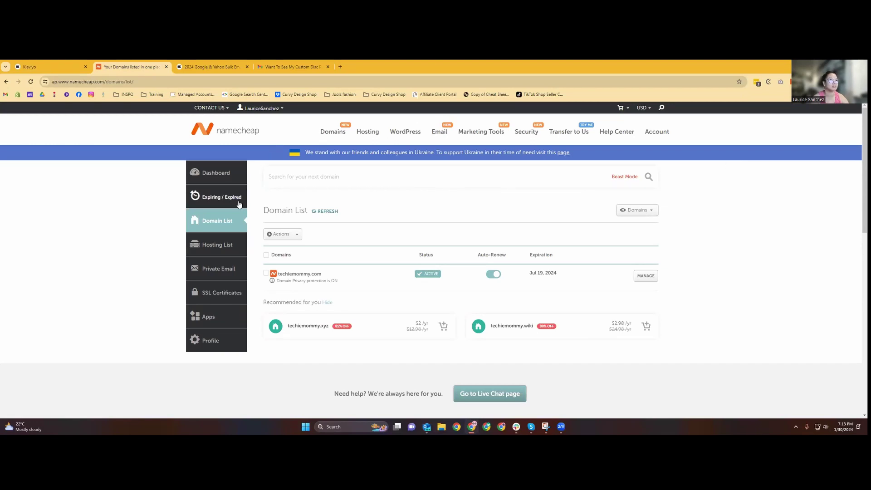
From the Namecheap dashboard, return to the Domain List and open techiemommy.com's management page.
click(246, 131)
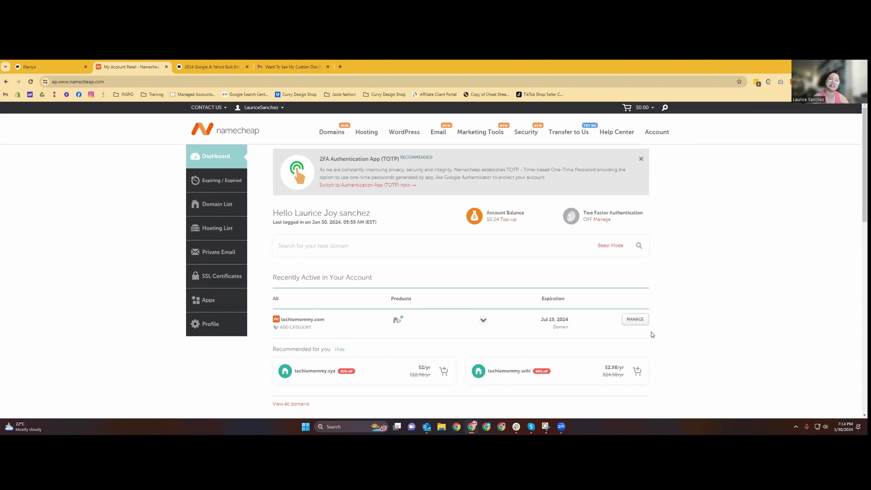
click(199, 200)
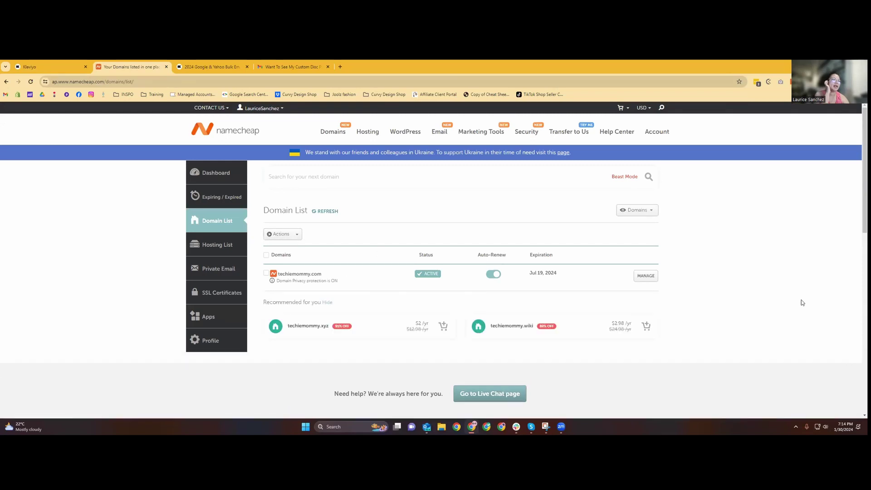
click(646, 276)
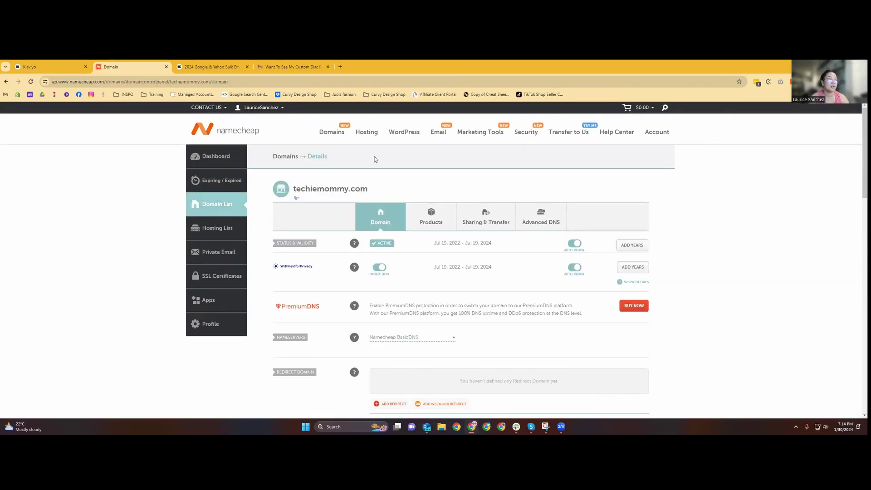
Add a new record row in techiemommy.com's Advanced DNS and set its type to NS Record.
click(559, 220)
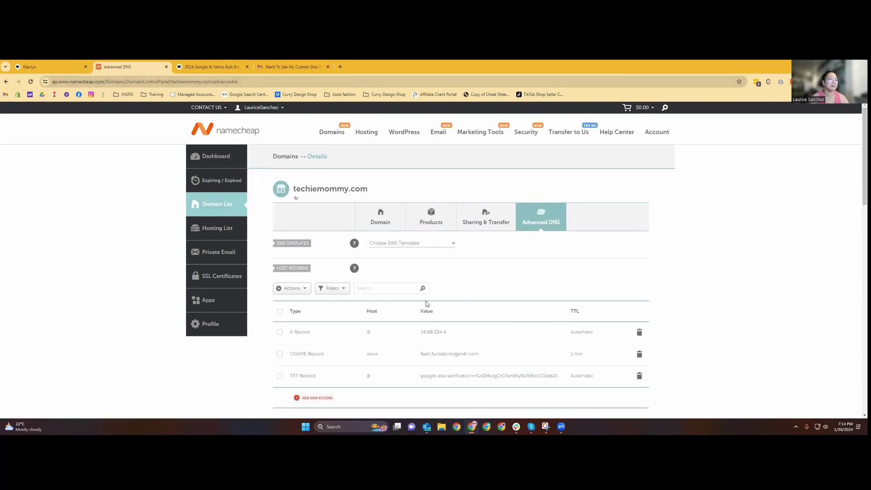
scroll(631, 265, down, 2)
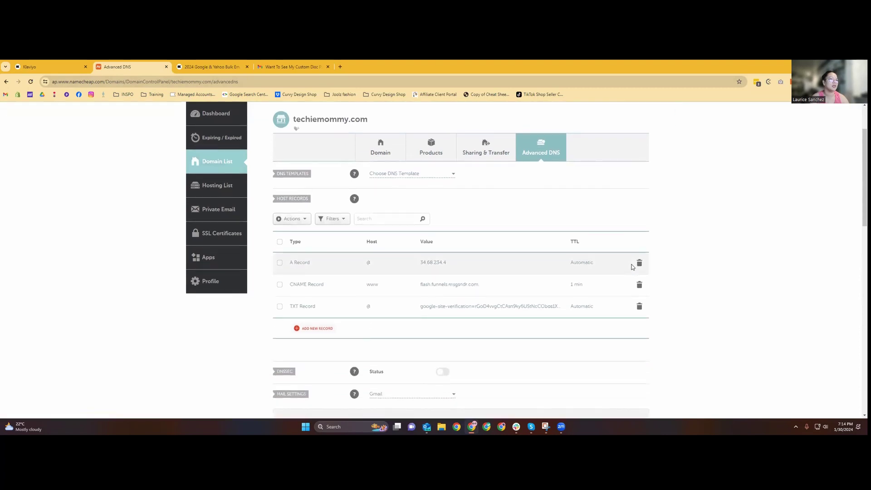
click(320, 329)
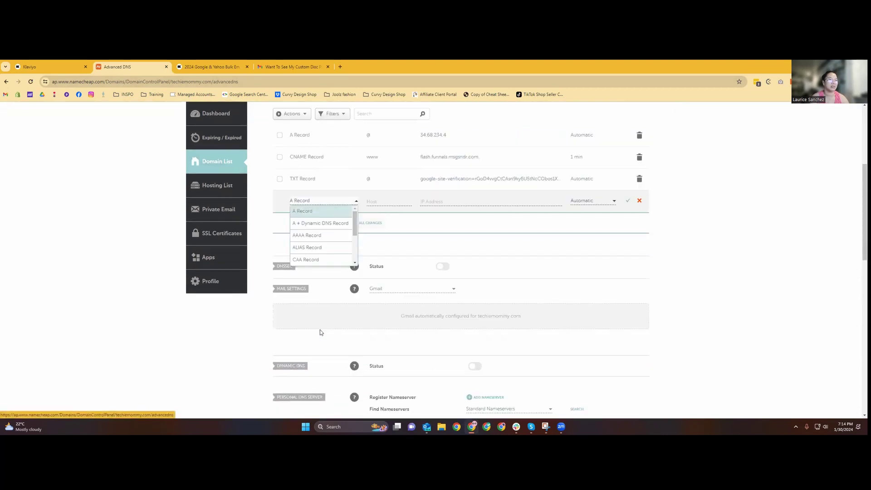
scroll(331, 240, down, 3)
scroll(333, 234, up, 3)
scroll(327, 257, down, 3)
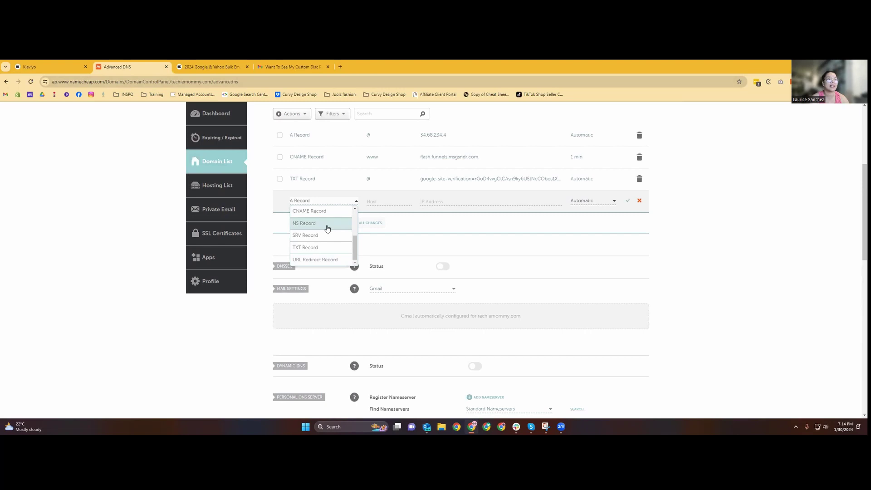
click(328, 225)
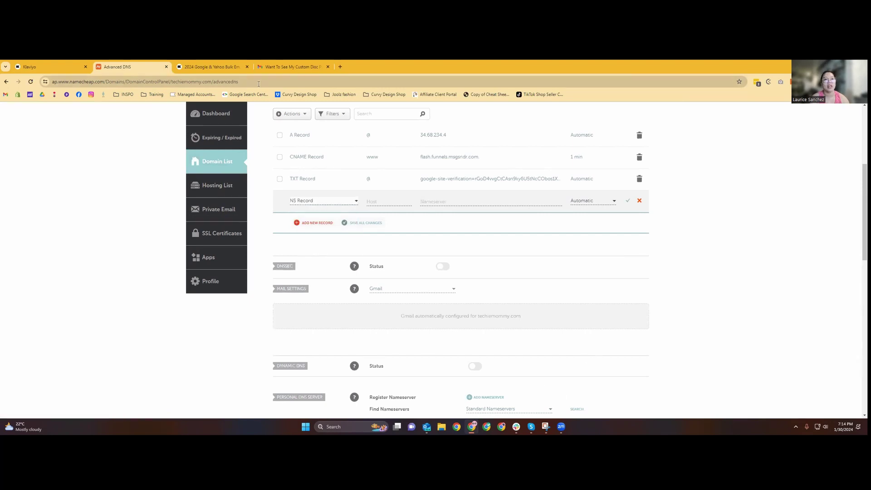
click(50, 67)
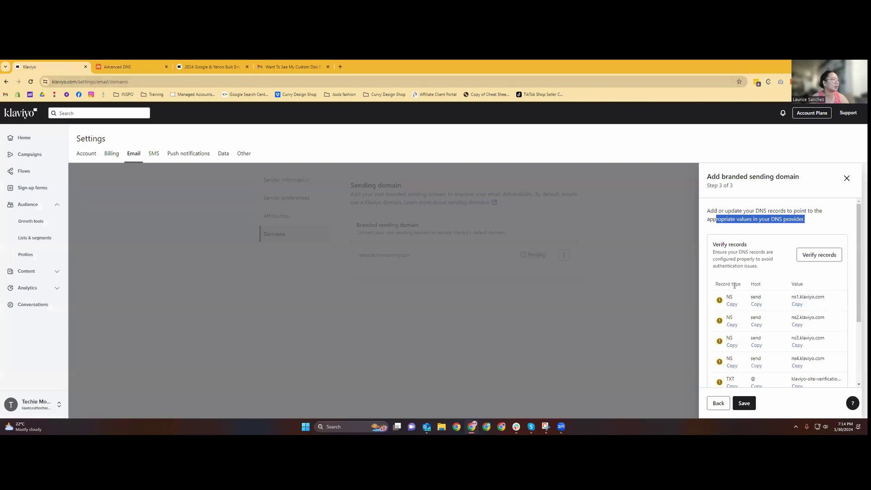
Copy the host value 'send' from Klaviyo's first required NS record.
drag(739, 284, 726, 284)
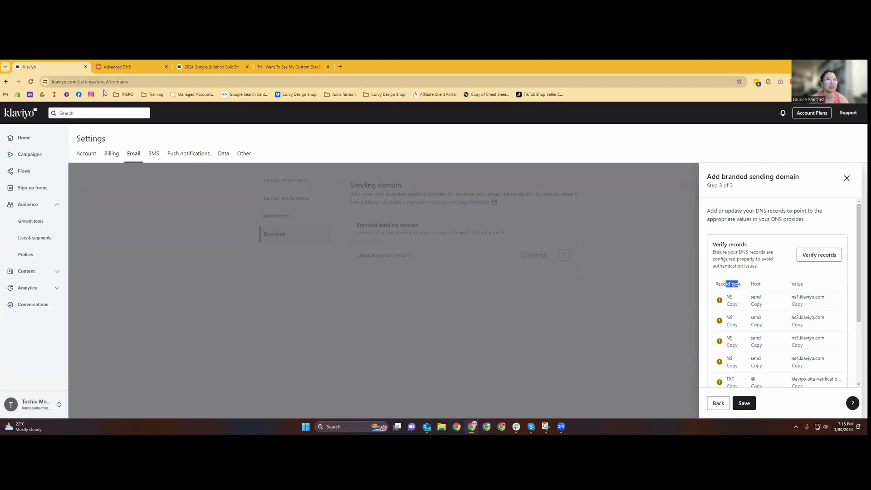
click(129, 67)
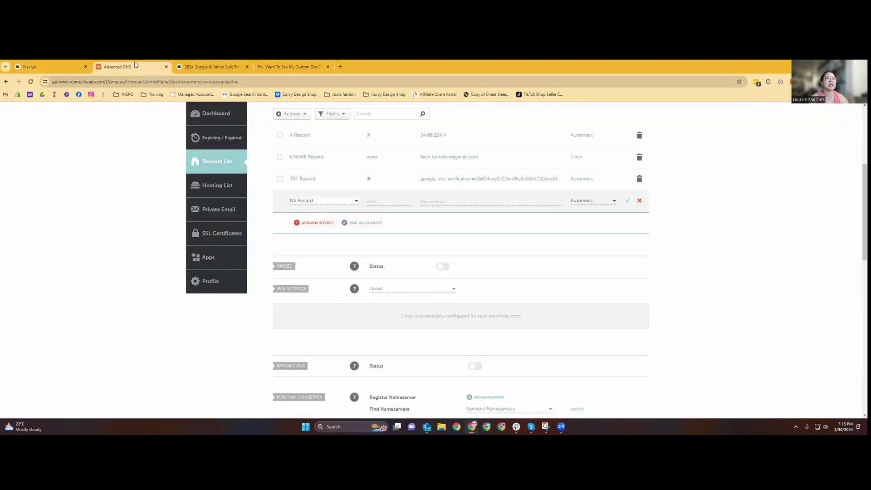
scroll(728, 358, up, 5)
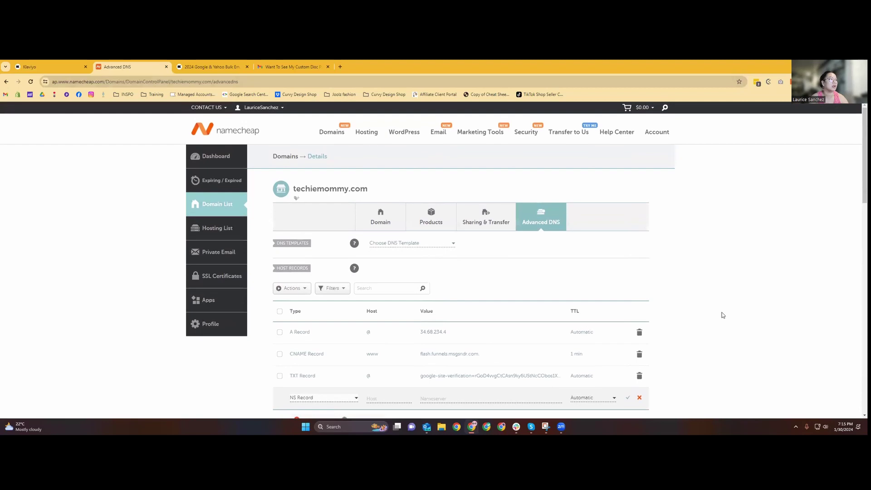
scroll(759, 298, down, 7)
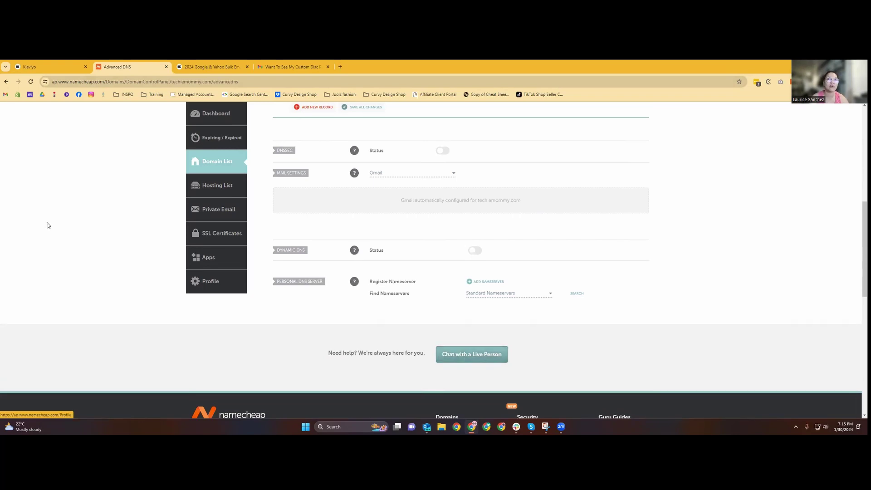
click(67, 65)
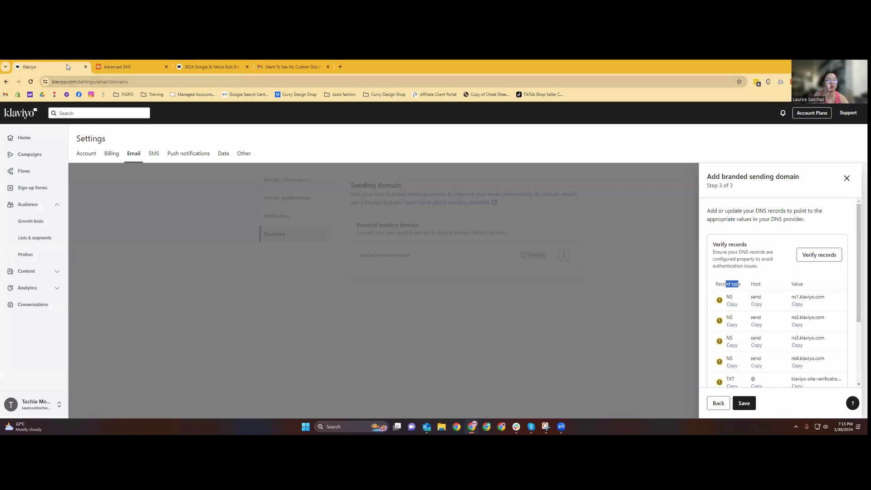
click(731, 304)
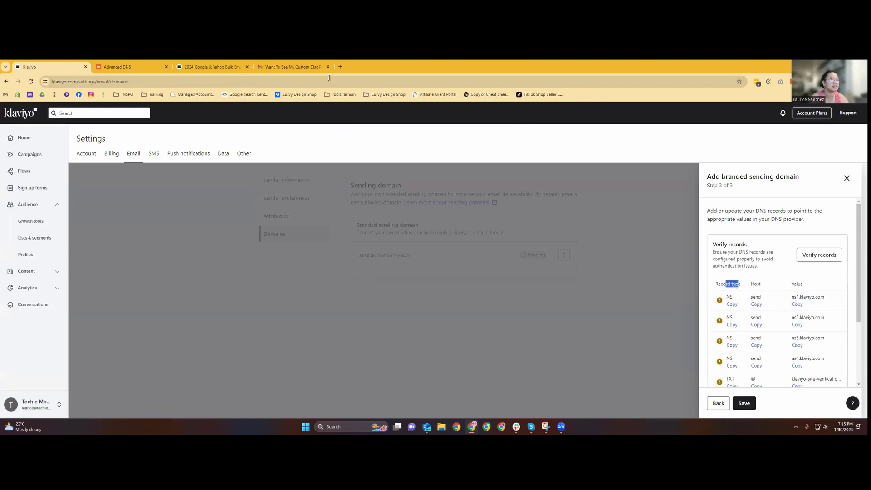
click(146, 68)
scroll(281, 227, up, 3)
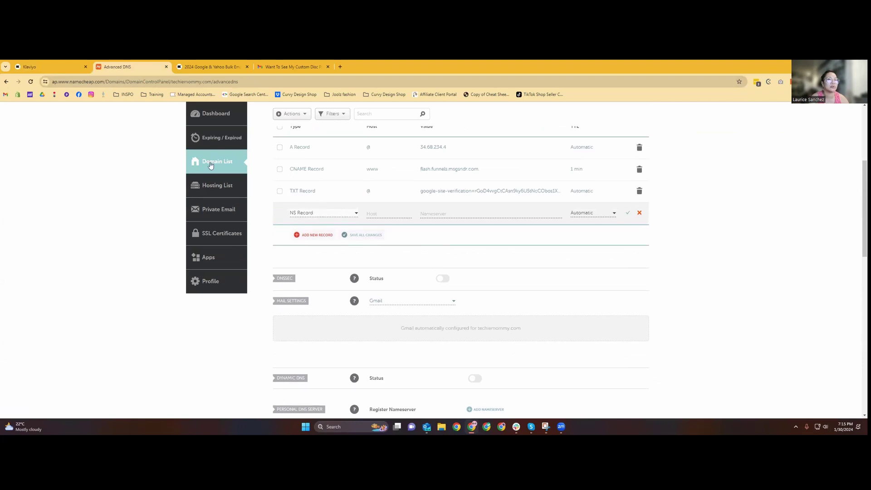
click(49, 68)
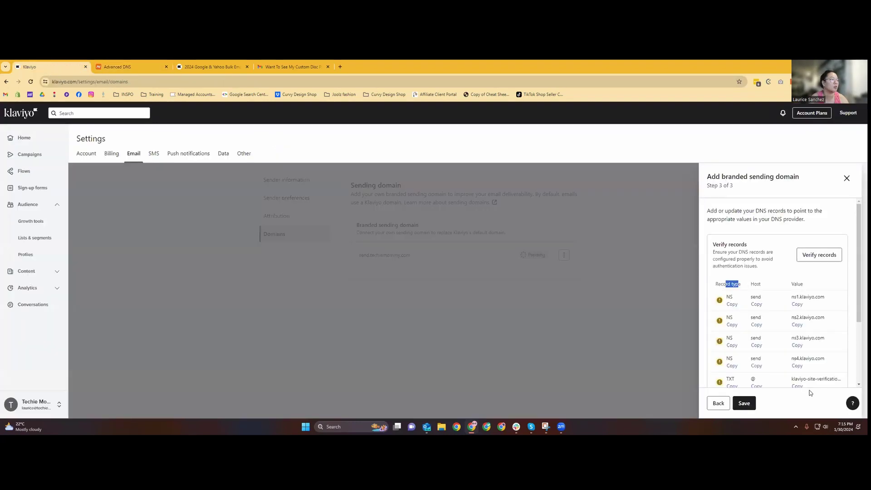
click(757, 305)
click(156, 66)
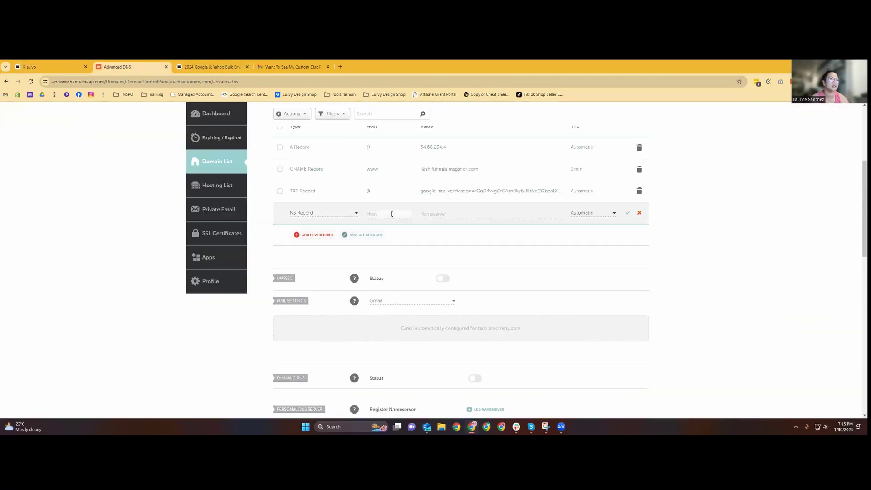
Paste ns1.klaviyo.com into the new NS row for host send and save it.
click(49, 67)
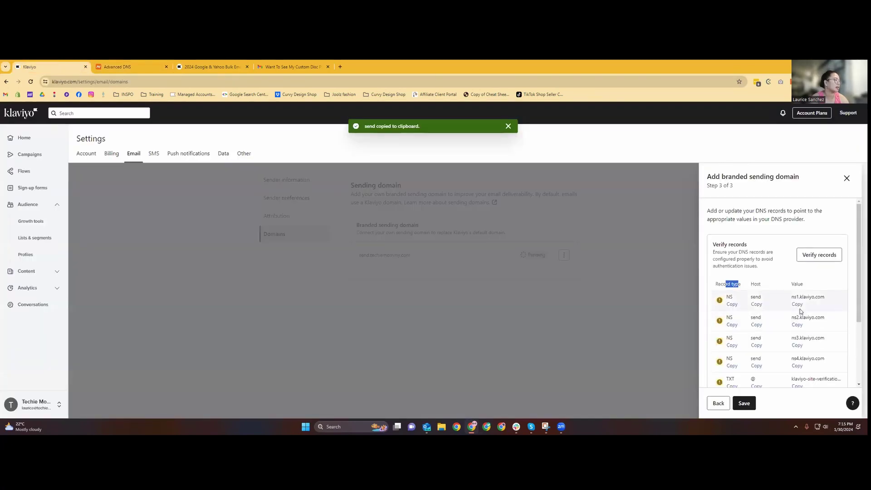
click(179, 65)
click(150, 67)
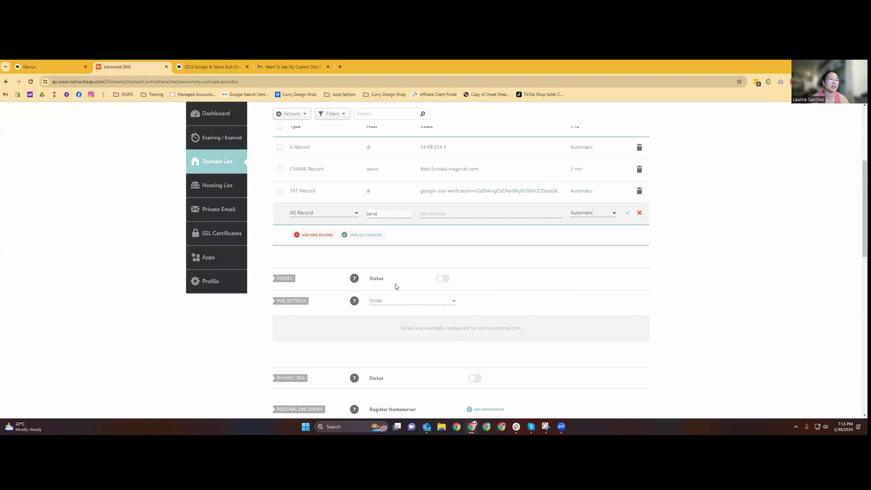
click(427, 213)
key(ctrl+v)
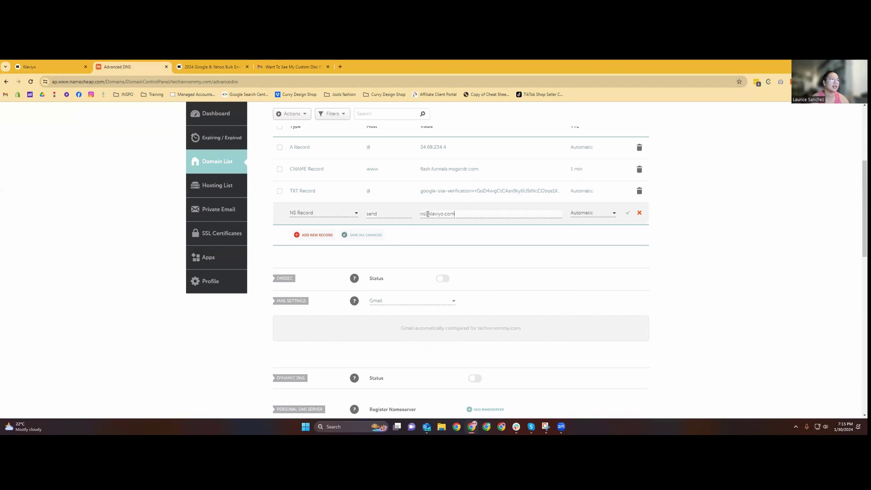
click(628, 213)
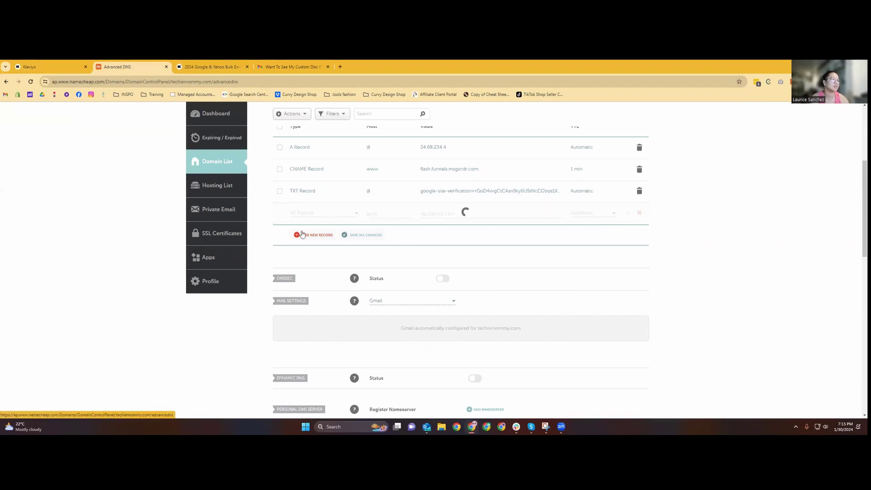
Add a second NS record for host send pointing to ns2.klaviyo.com.
click(302, 234)
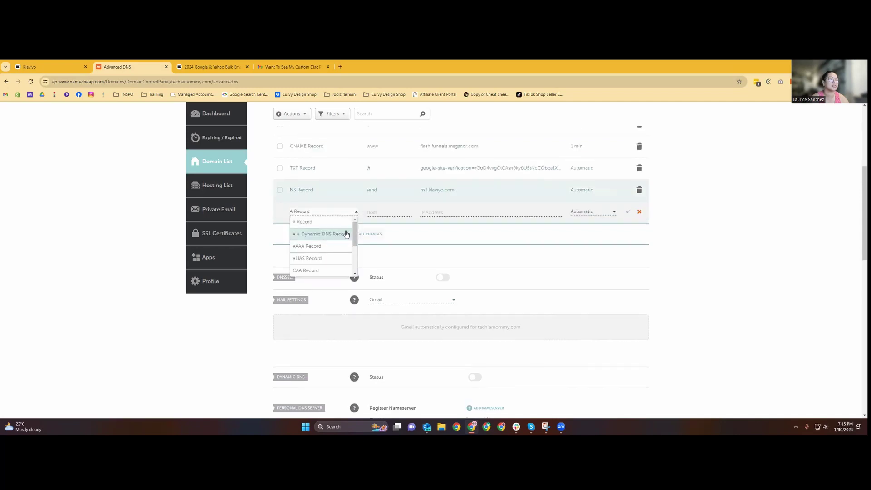
scroll(347, 235, down, 1)
click(347, 234)
click(72, 66)
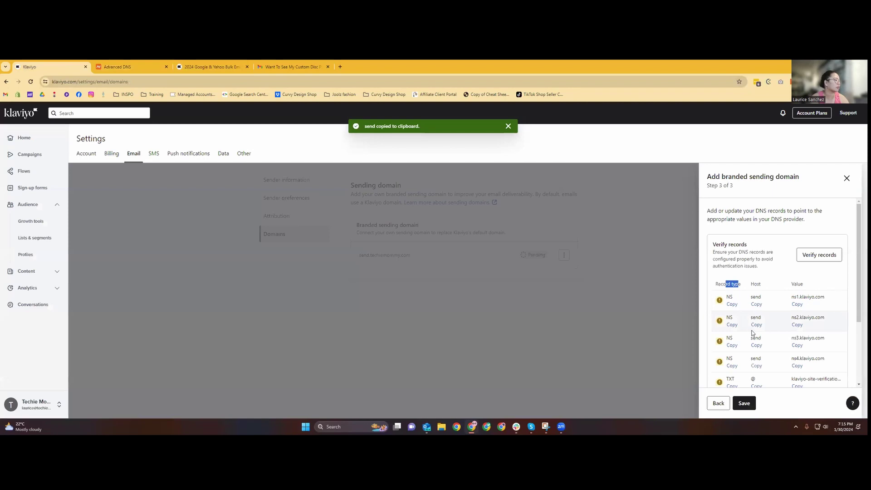
click(133, 64)
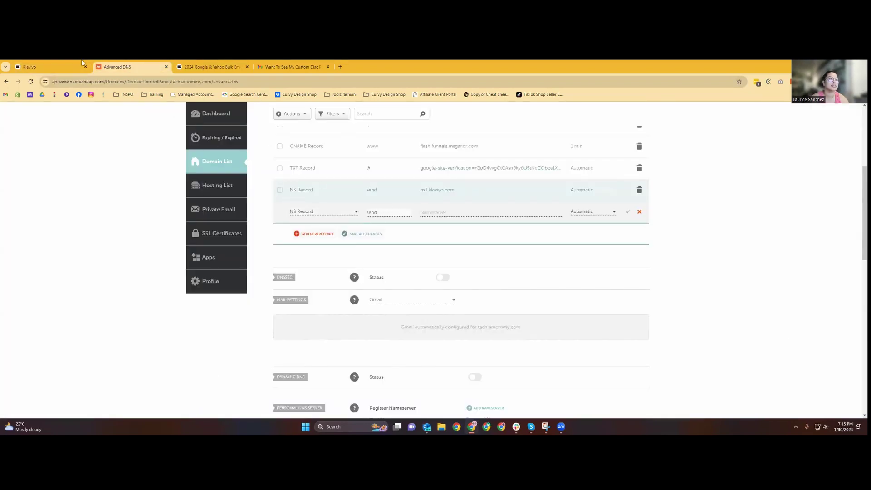
click(68, 67)
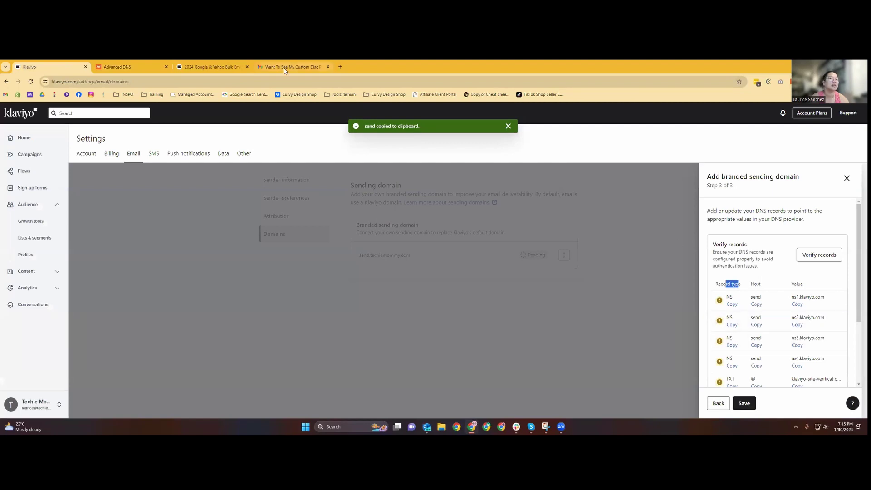
click(130, 68)
click(428, 214)
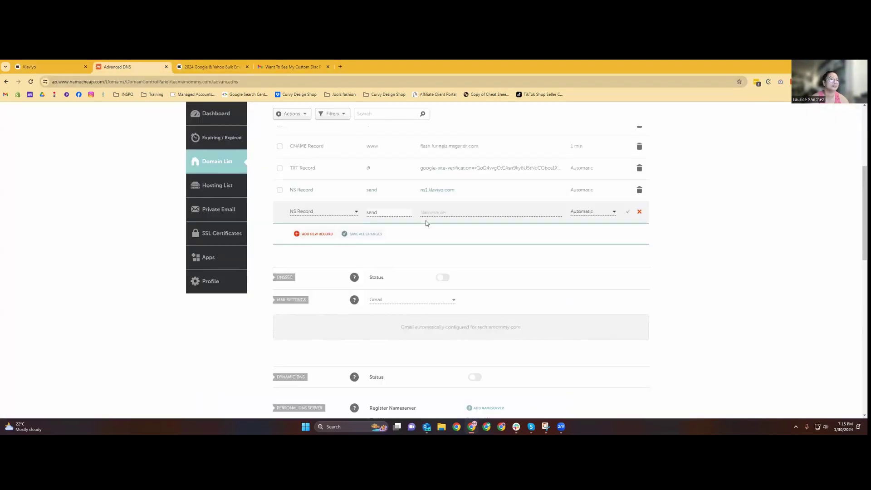
key(ctrl+v)
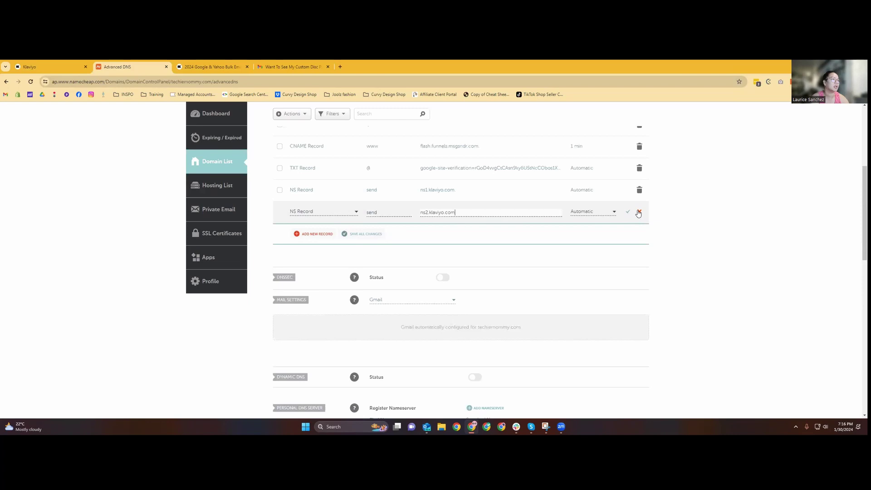
click(630, 212)
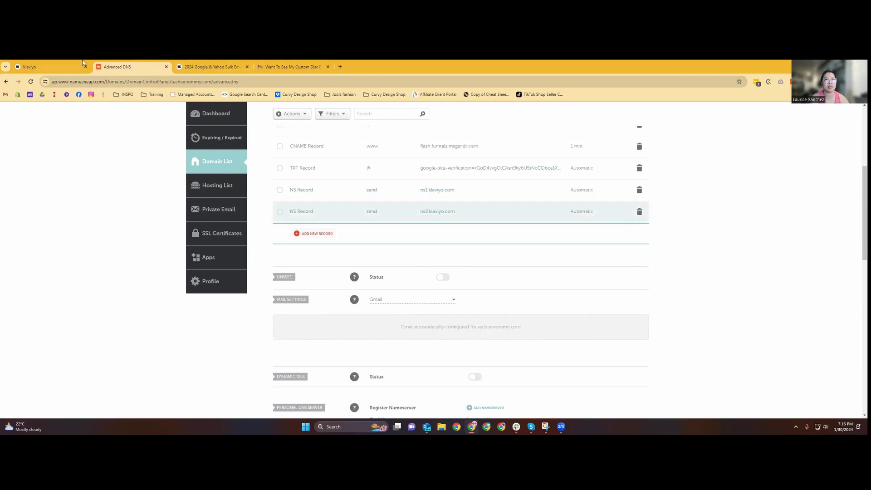
Start a third NS row and paste 'send' as its host.
click(66, 71)
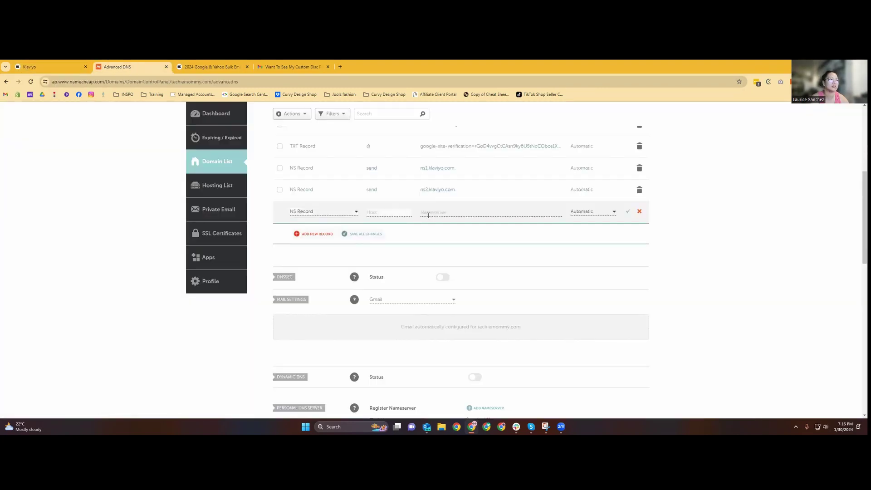
click(433, 215)
text(NS)
key(BackSpace)
key(BackSpace)
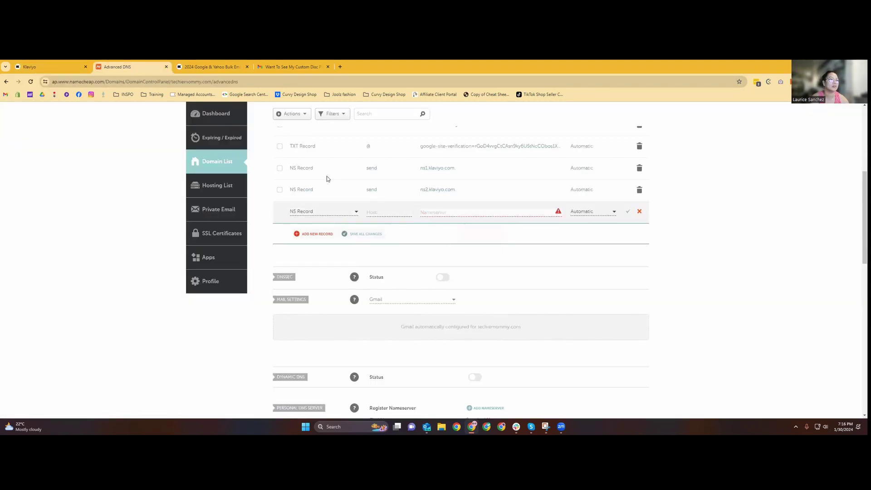
click(69, 63)
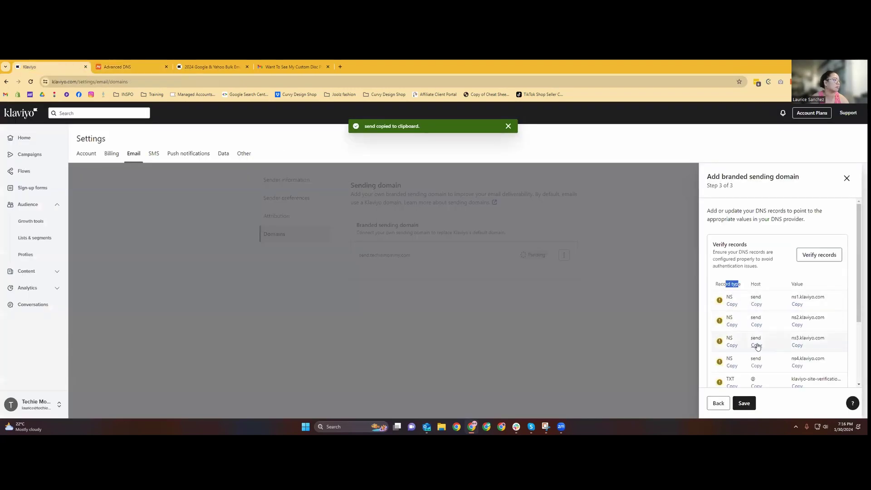
click(130, 66)
click(365, 213)
key(ctrl+v)
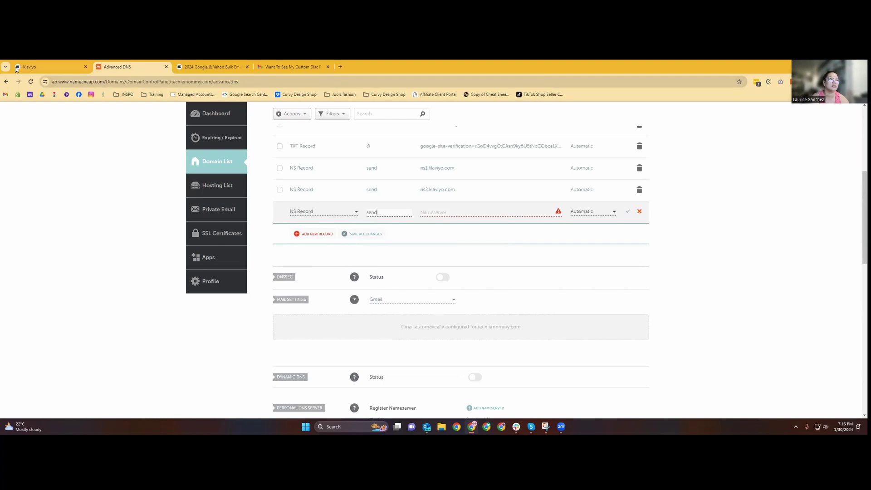
Enter ns3.klaviyo.com as the third row's nameserver and save the record.
click(45, 67)
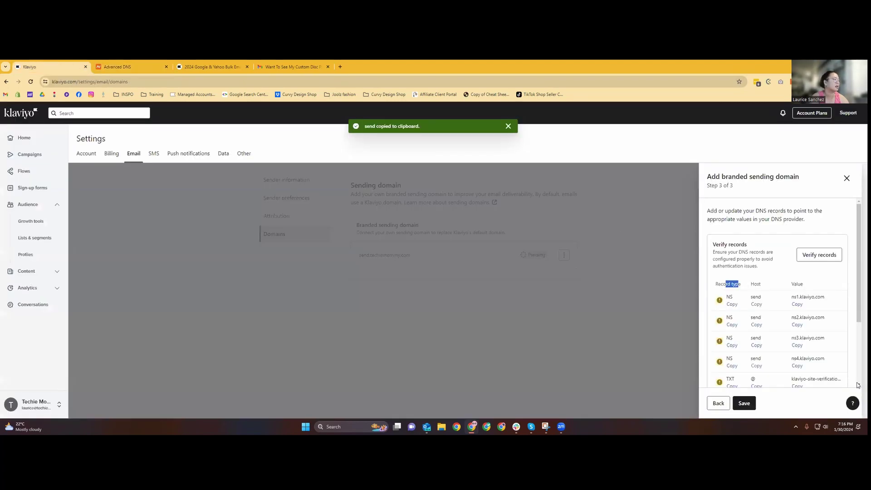
click(804, 358)
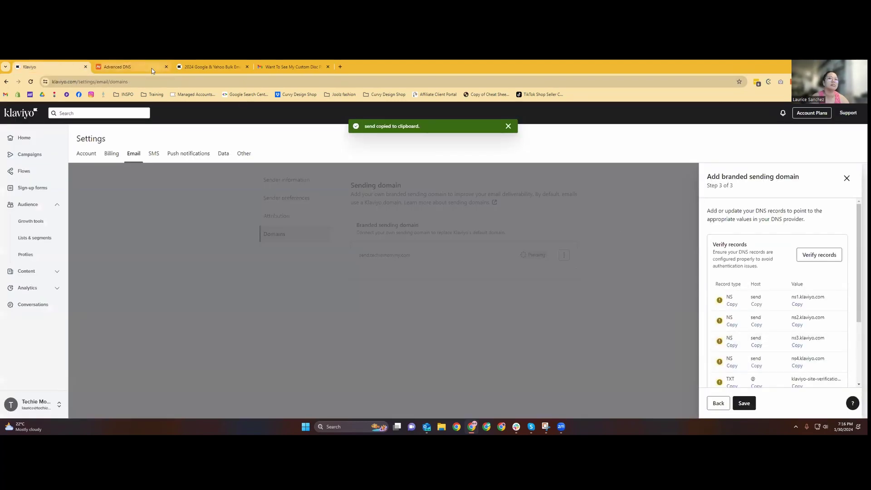
click(152, 68)
click(444, 213)
text(ns3.klaviyo.com)
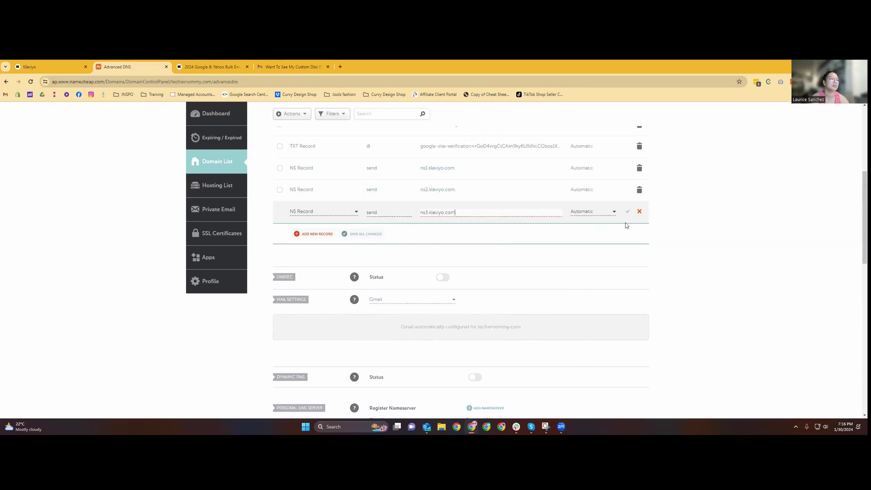
click(628, 212)
key(ctrl+shift+Tab)
scroll(771, 318, down, 2)
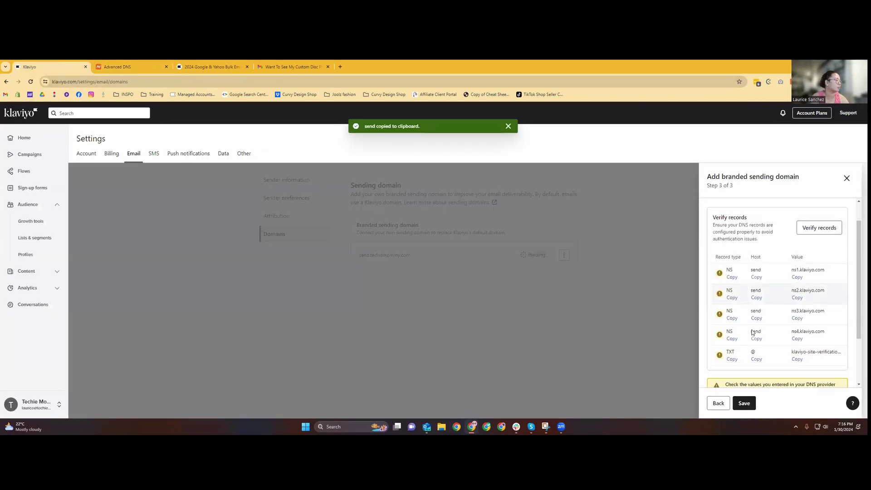
click(131, 64)
click(317, 234)
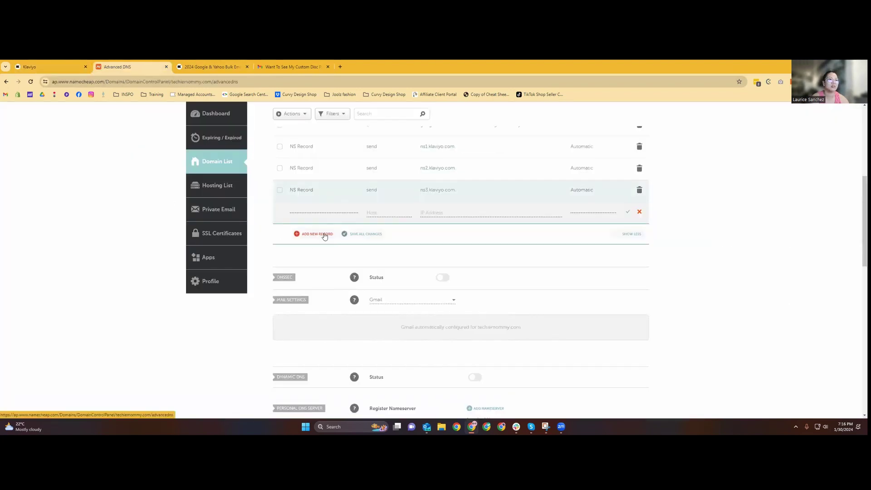
Make the new row an NS Record for host send with nameserver ns4.klaviyo.com, and save it.
click(323, 211)
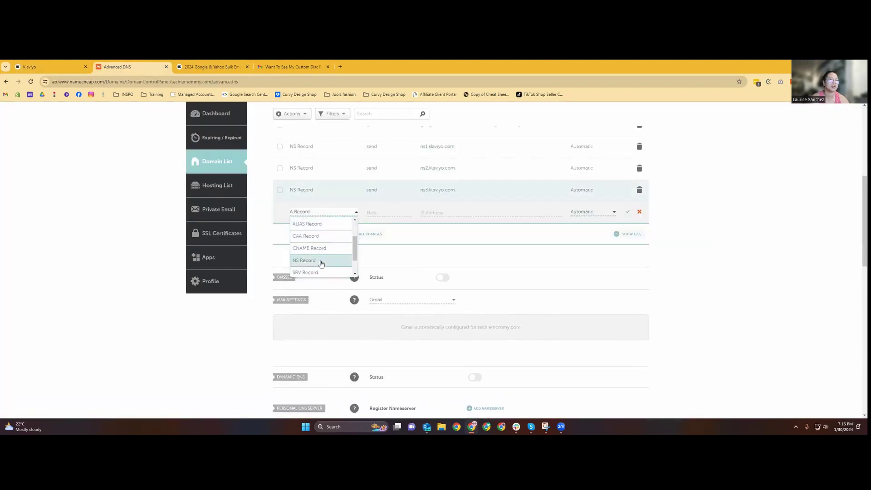
click(321, 260)
click(399, 212)
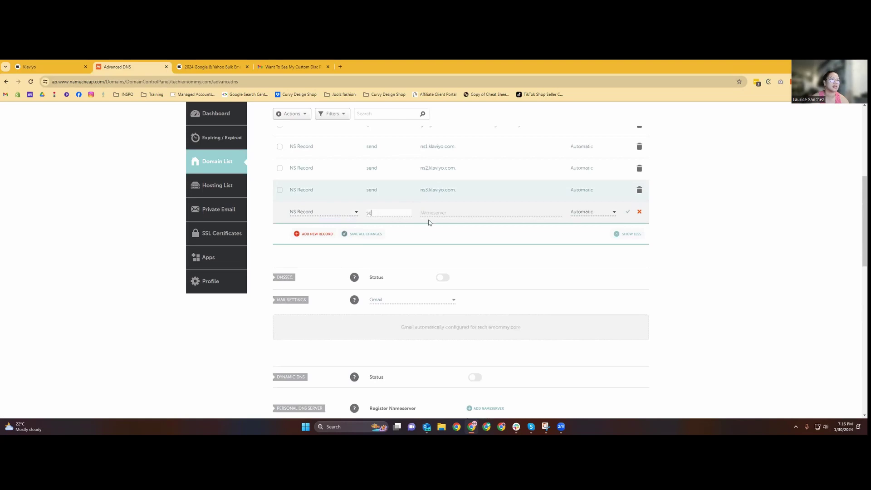
click(429, 213)
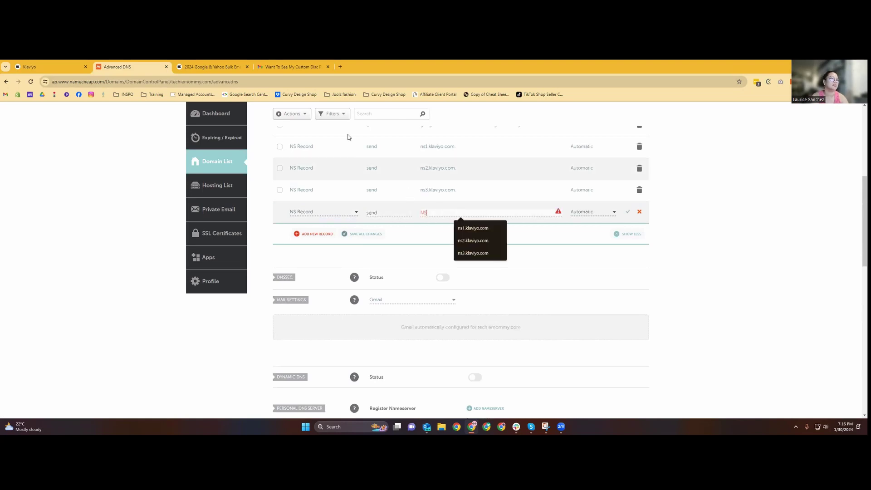
click(50, 67)
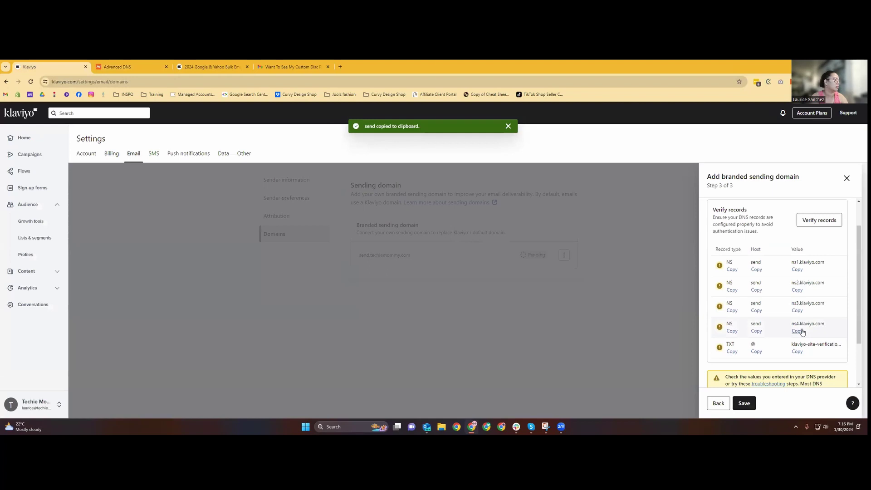
click(144, 63)
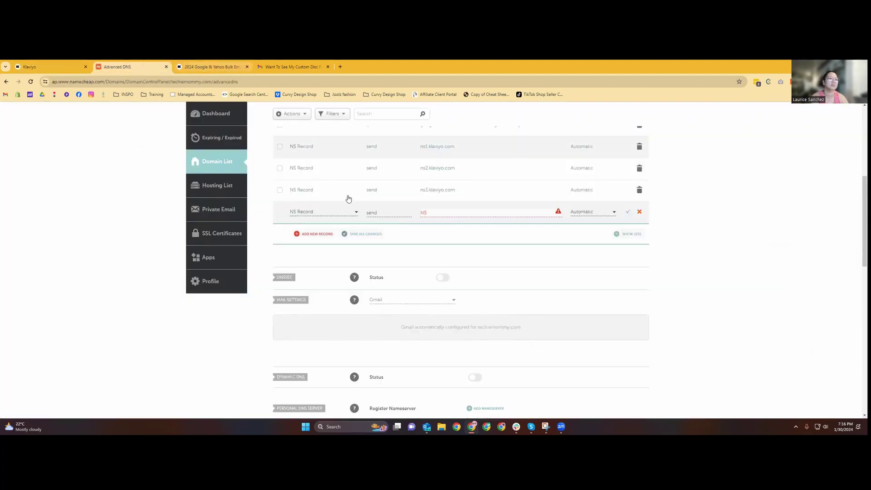
click(427, 213)
click(472, 226)
click(628, 213)
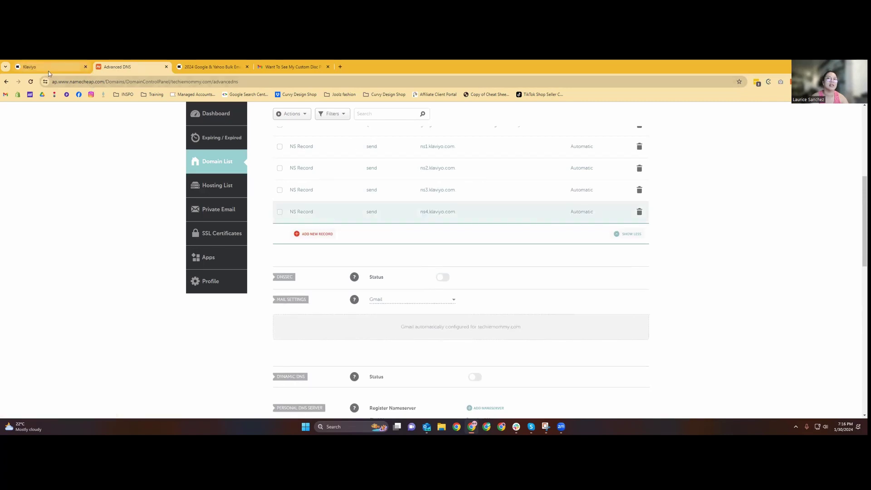
click(77, 67)
scroll(740, 360, down, 2)
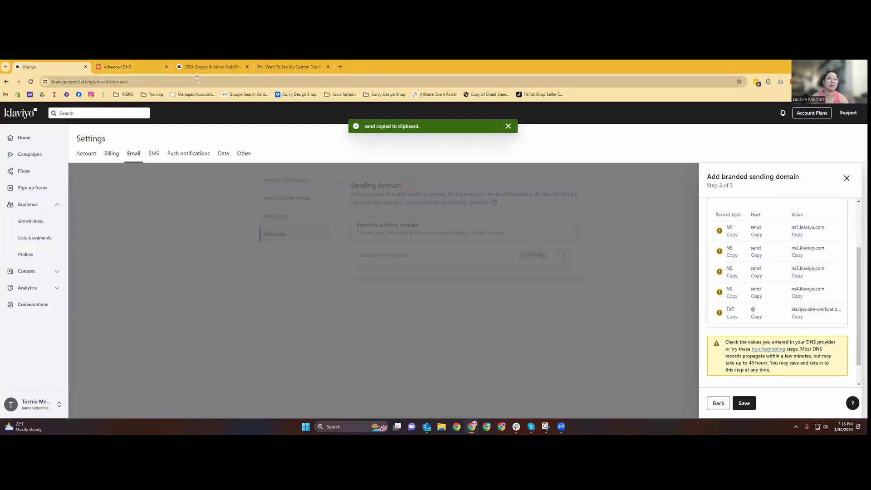
click(150, 67)
click(327, 240)
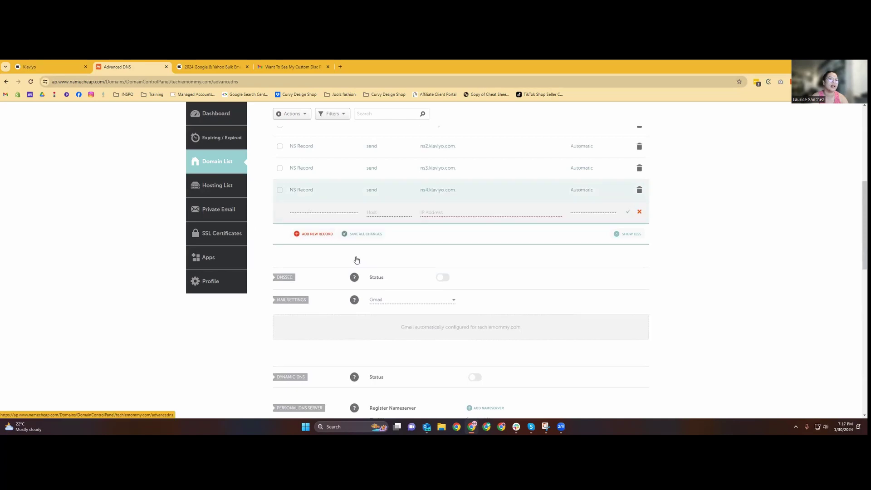
Create a TXT record with host @ and the pasted klaviyo-site-verification value, and save it.
scroll(336, 245, down, 3)
click(327, 265)
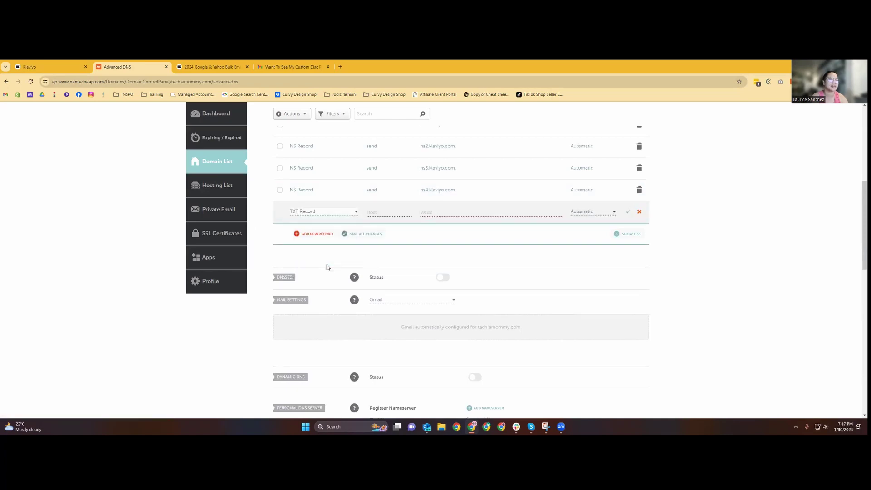
click(41, 64)
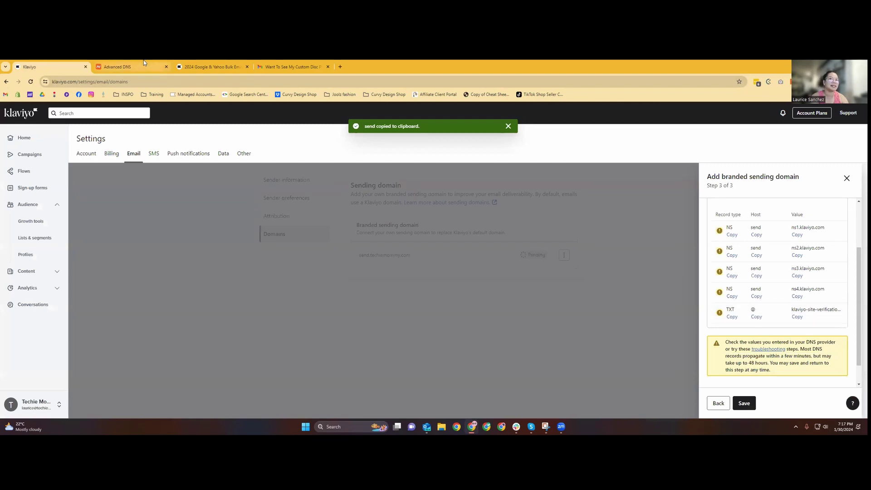
click(119, 67)
text(@)
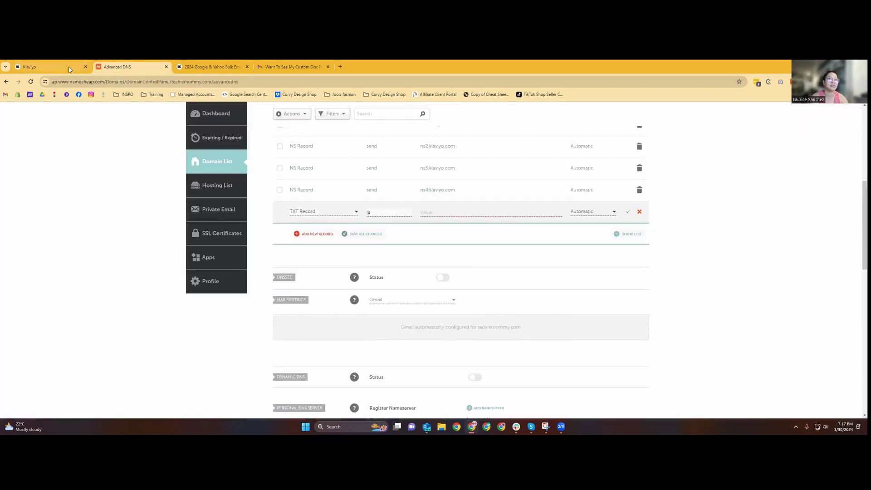
click(43, 67)
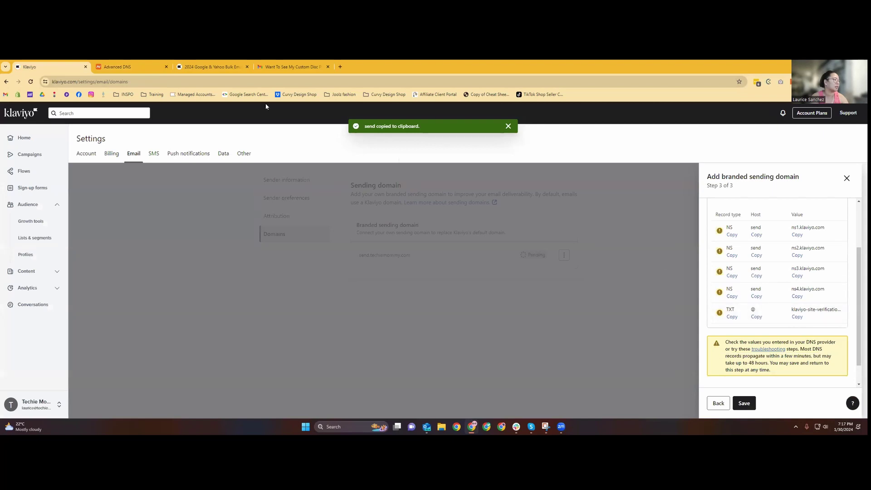
click(118, 66)
click(451, 214)
key(ctrl+v)
click(629, 215)
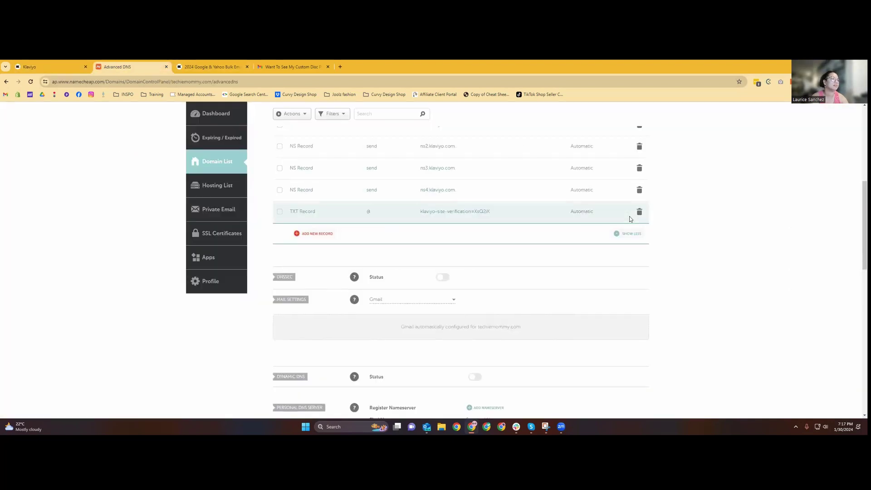
scroll(698, 323, up, 3)
scroll(699, 323, up, 3)
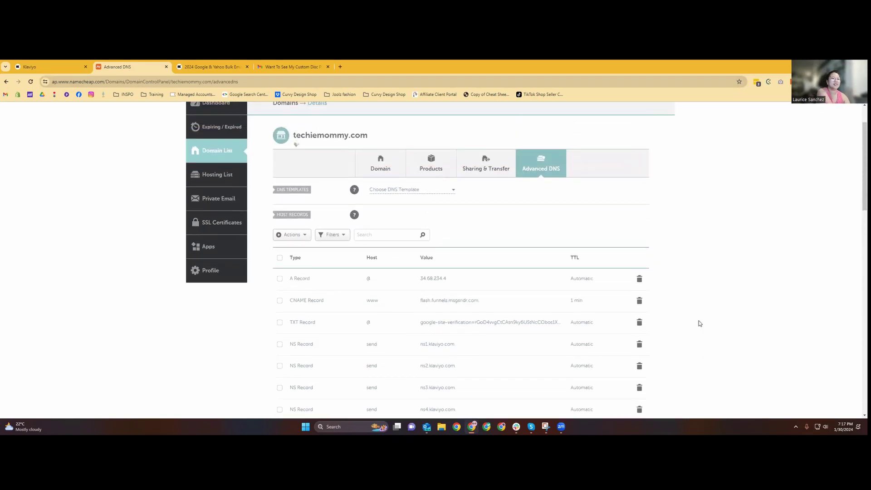
scroll(699, 323, down, 3)
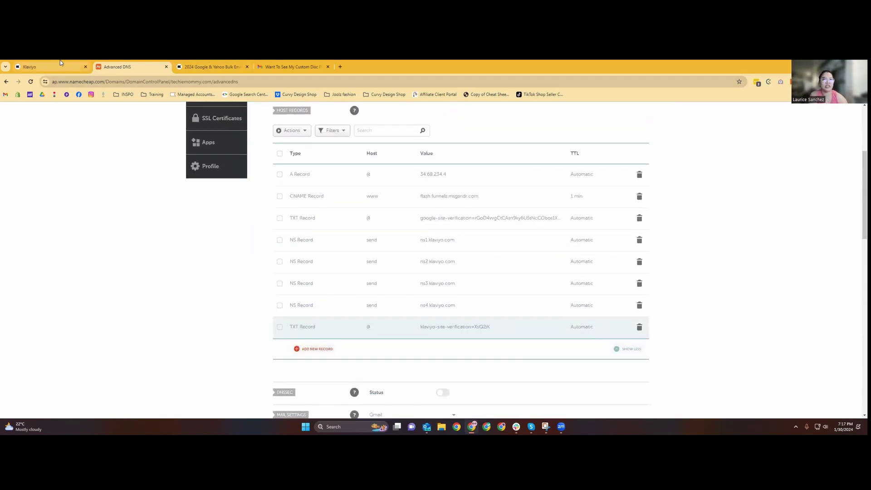
Review the verified records in Klaviyo and save the send.techiemommy.com branded domain setup.
click(50, 66)
scroll(858, 317, up, 3)
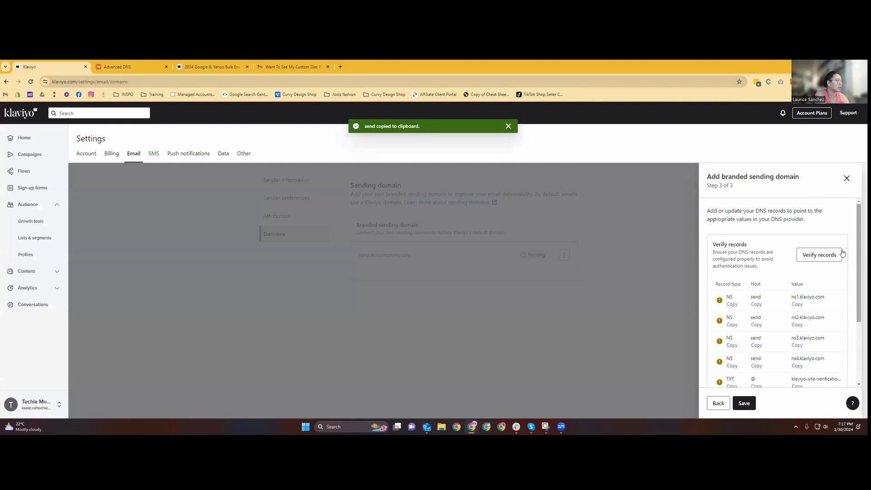
scroll(823, 291, down, 3)
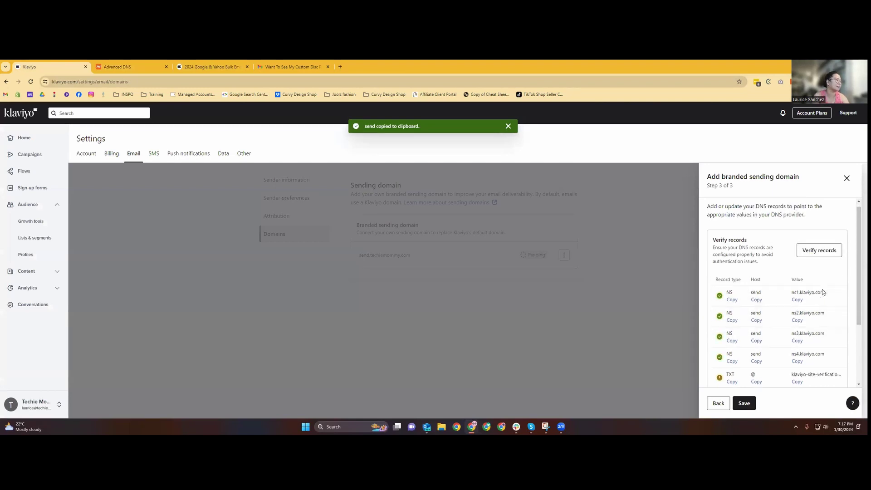
click(744, 403)
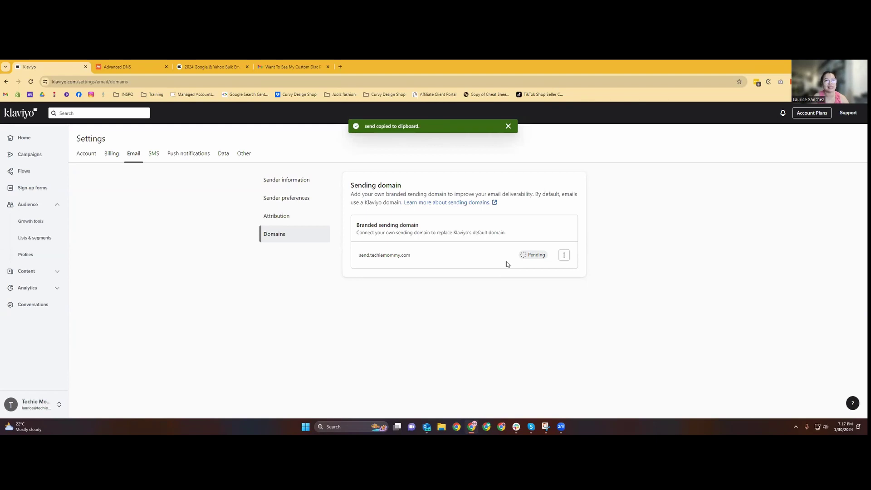
Reopen send.techiemommy.com's setup, accept the sending-limit notice, and activate the domain.
click(564, 255)
click(555, 275)
scroll(763, 257, up, 3)
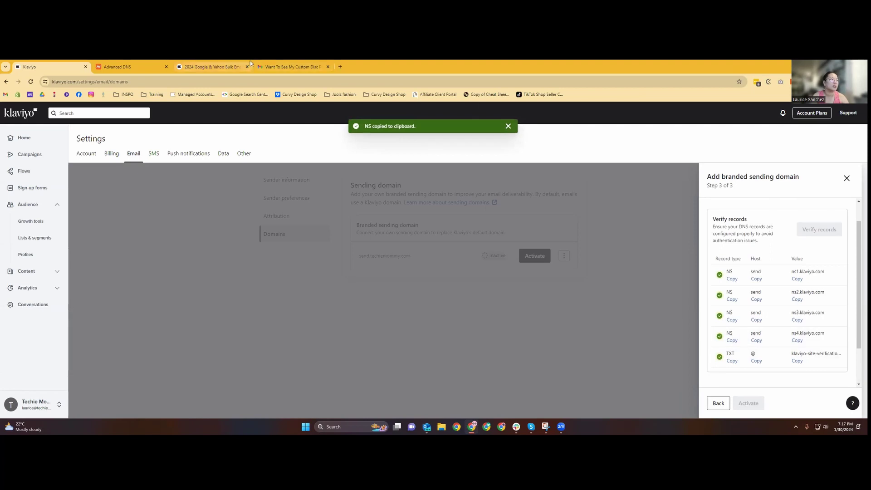
scroll(750, 376, down, 2)
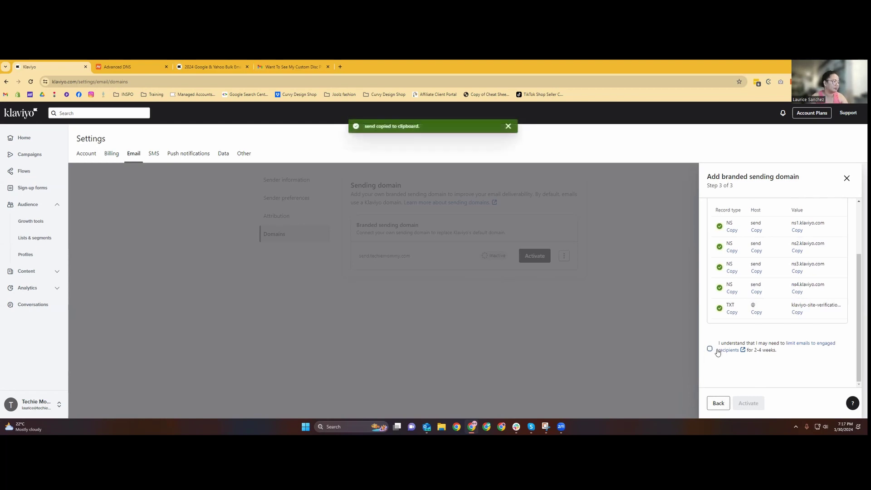
click(710, 351)
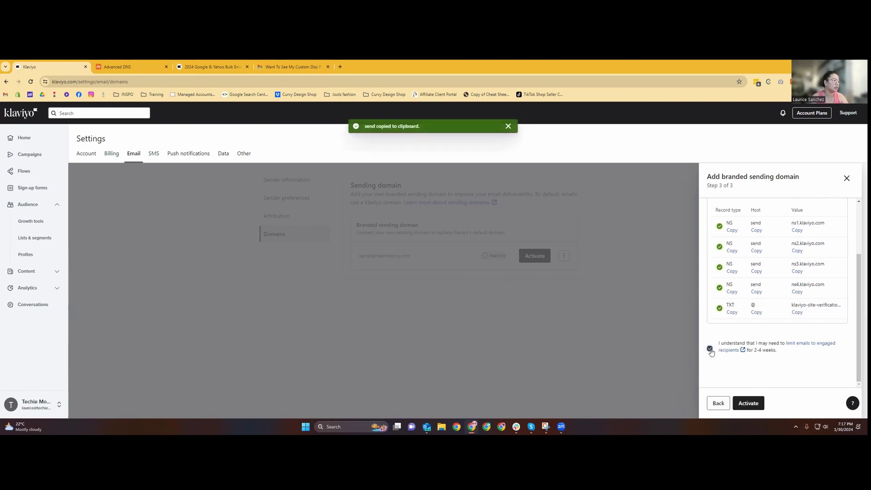
click(744, 403)
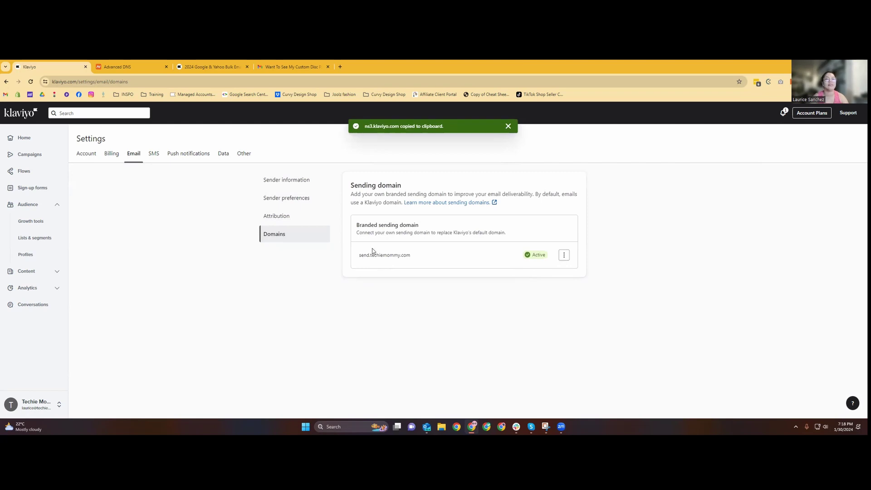
click(151, 67)
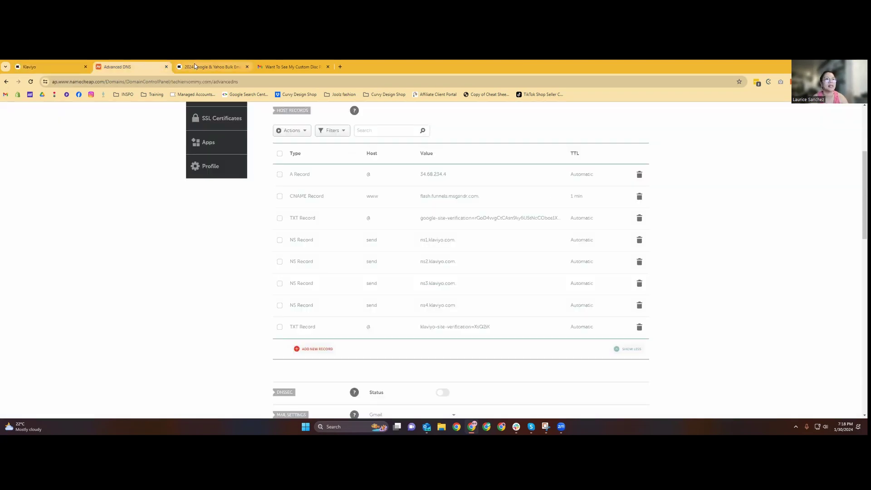
Expand the 'Set up your DMARC policy' section in Klaviyo's Google & Yahoo sender requirements article.
click(62, 67)
click(199, 68)
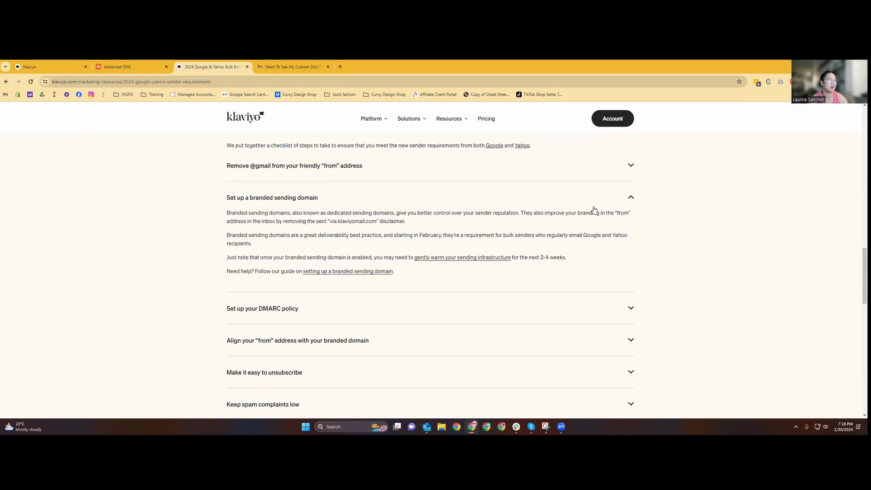
click(268, 309)
scroll(272, 227, down, 1)
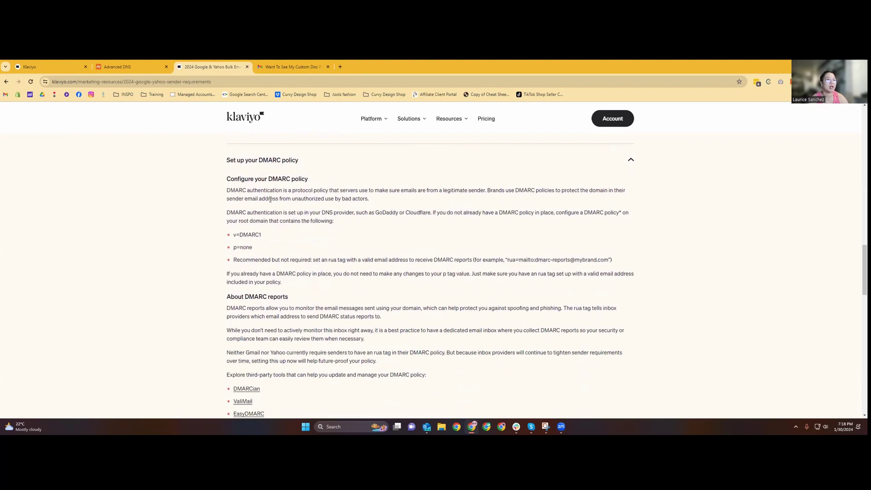
drag(238, 191, 540, 380)
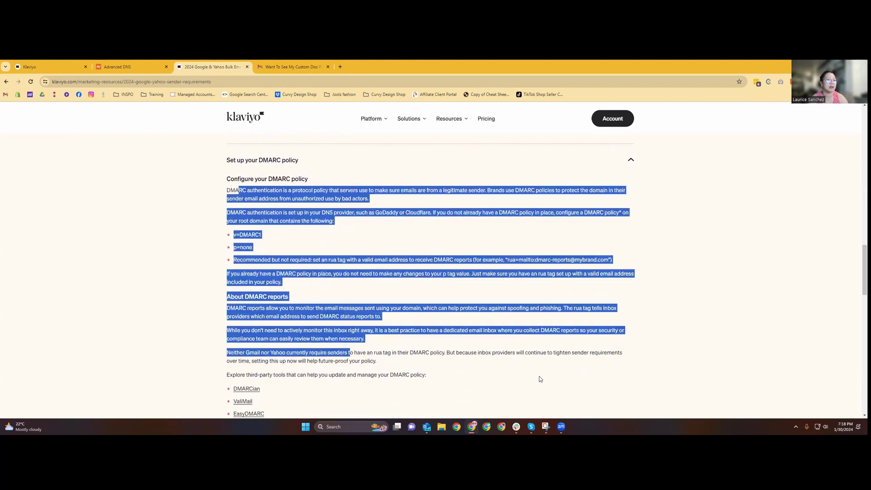
click(529, 360)
scroll(530, 360, down, 2)
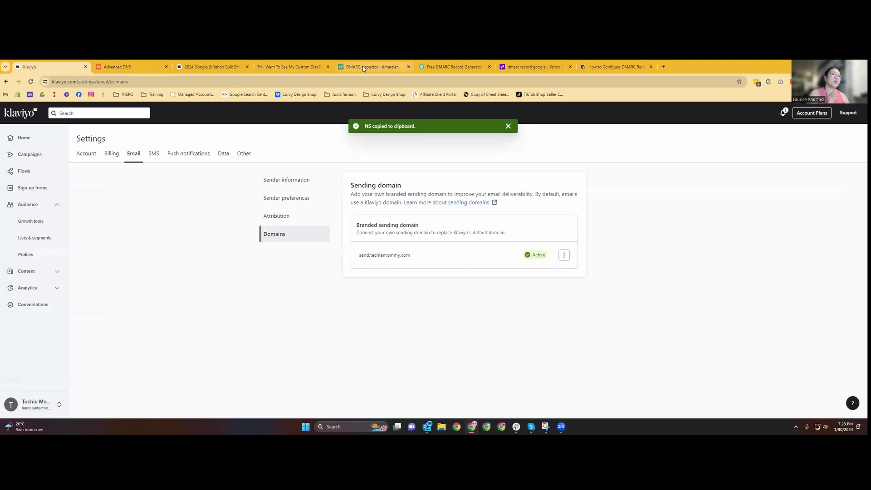
click(363, 66)
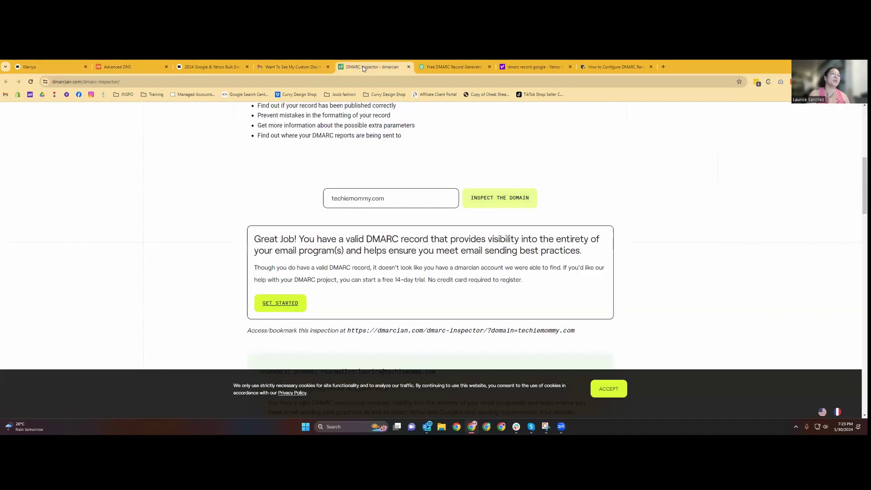
View the p=none DMARC record DMARCLY generated for techiemommy.com.
click(455, 68)
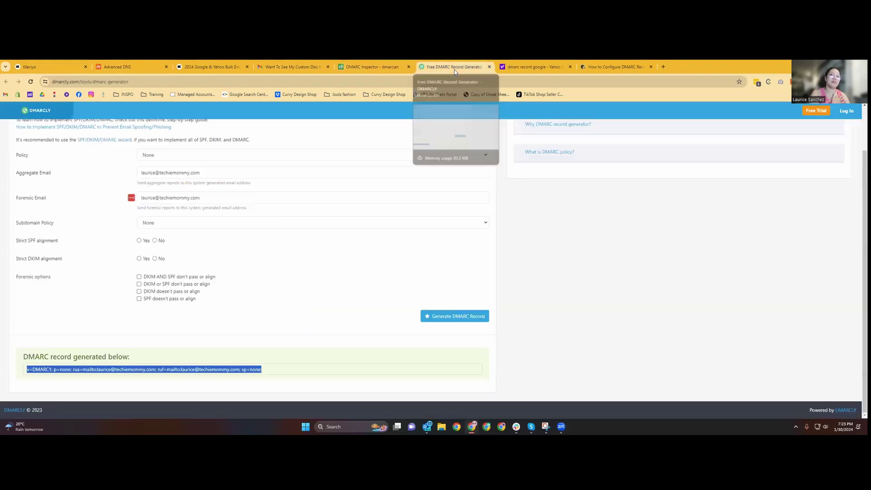
click(273, 371)
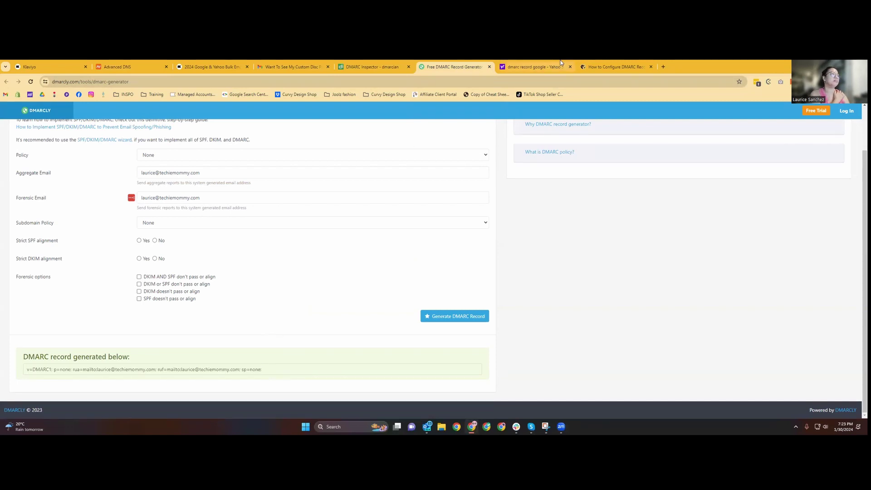
click(597, 66)
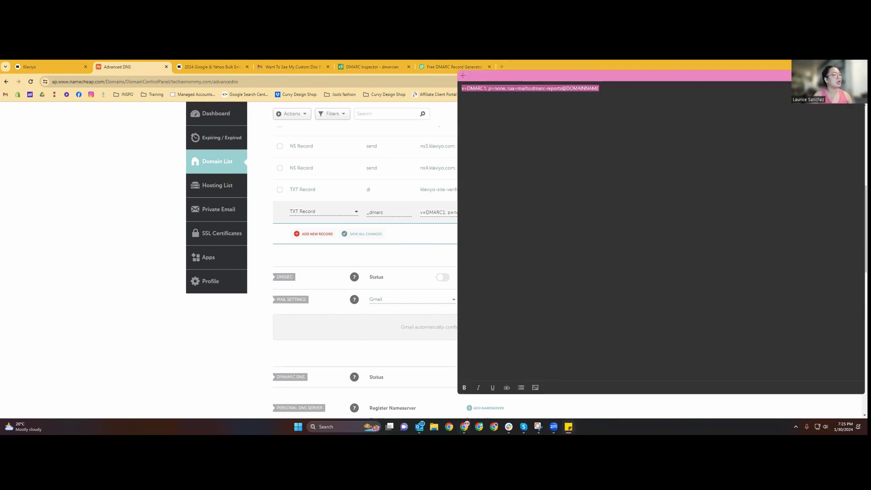
Replace the placeholder dmarc-reports@DOMAINNAME in the _dmarc value with the owner's e-mail and save it.
click(568, 426)
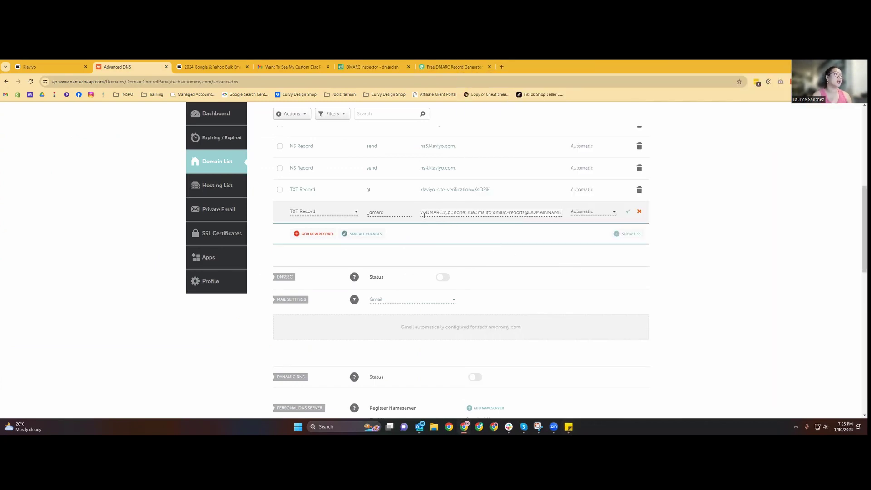
drag(422, 216, 475, 215)
click(448, 215)
click(484, 215)
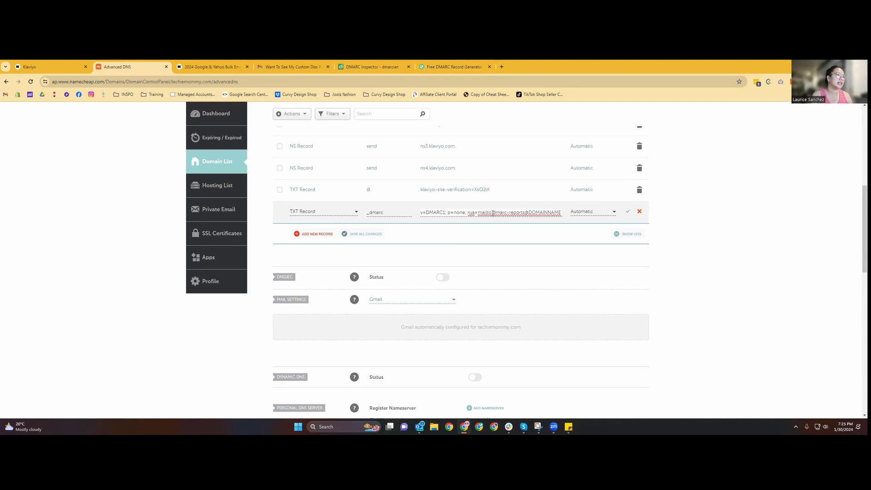
drag(494, 213, 569, 215)
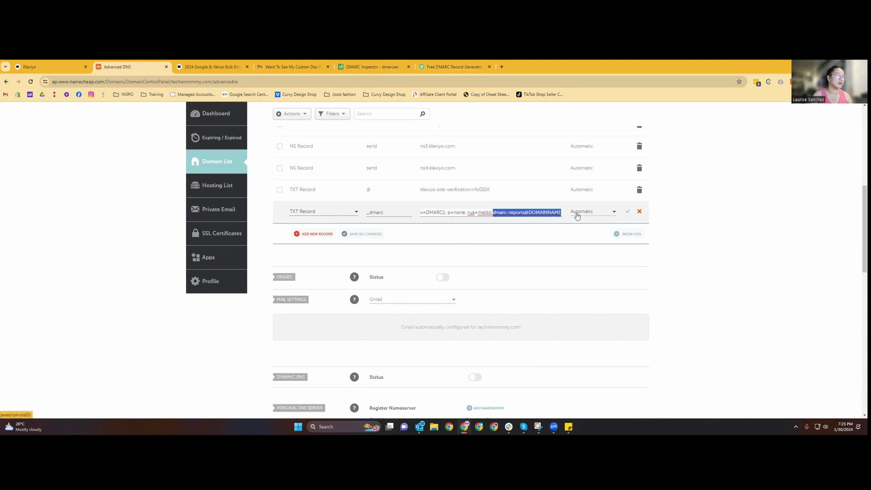
key(BackSpace)
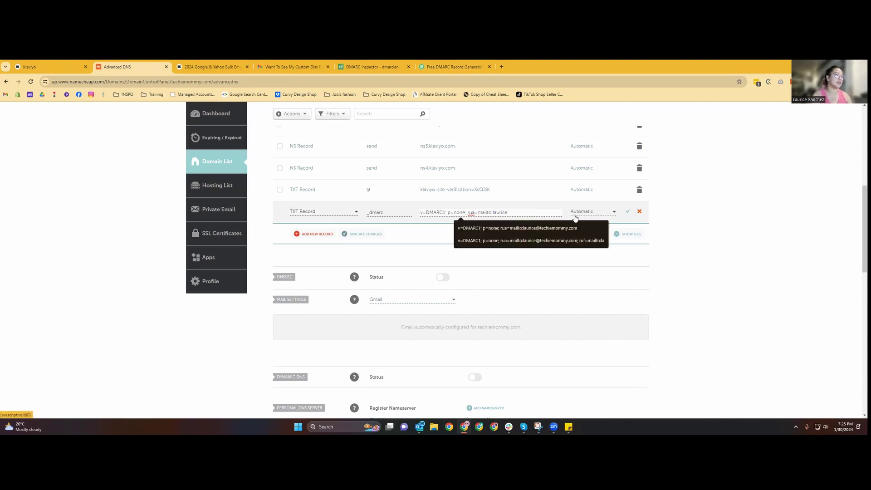
click(600, 225)
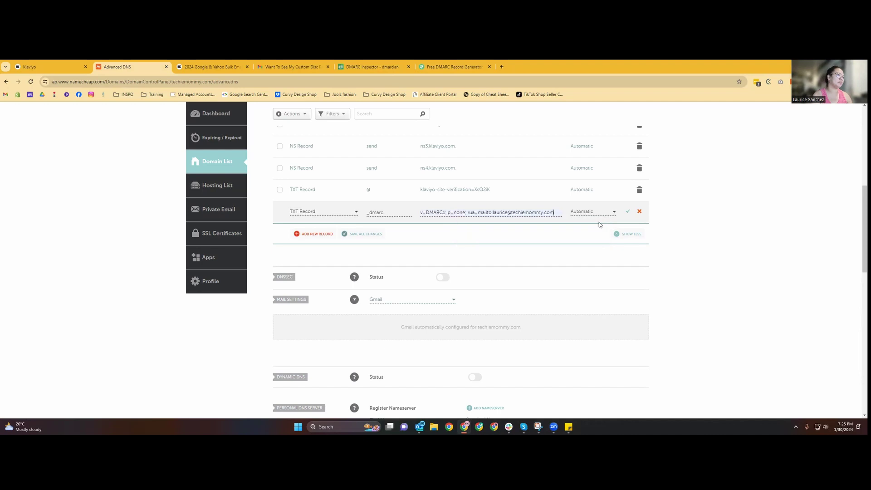
click(628, 212)
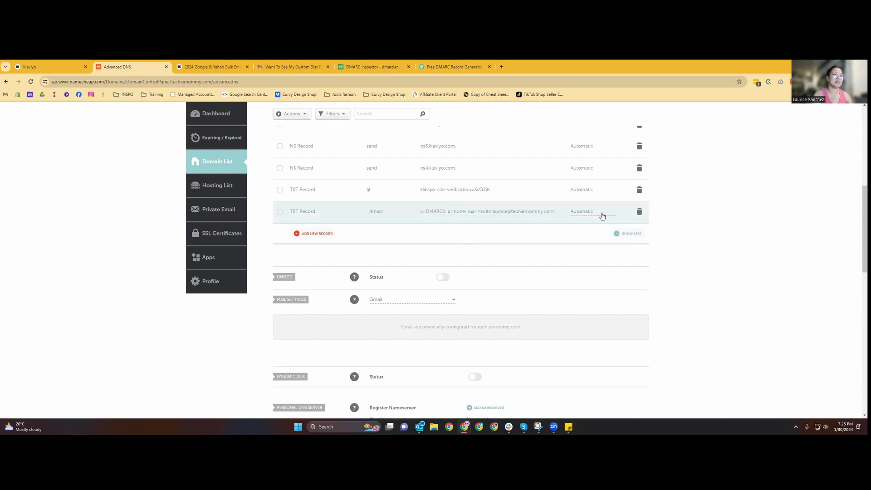
Compare the saved _dmarc TXT record with Klaviyo's v=DMARC1 and p=none guidance, then bring up dmarcian's DMARC Inspector.
click(41, 65)
key(ctrl+3)
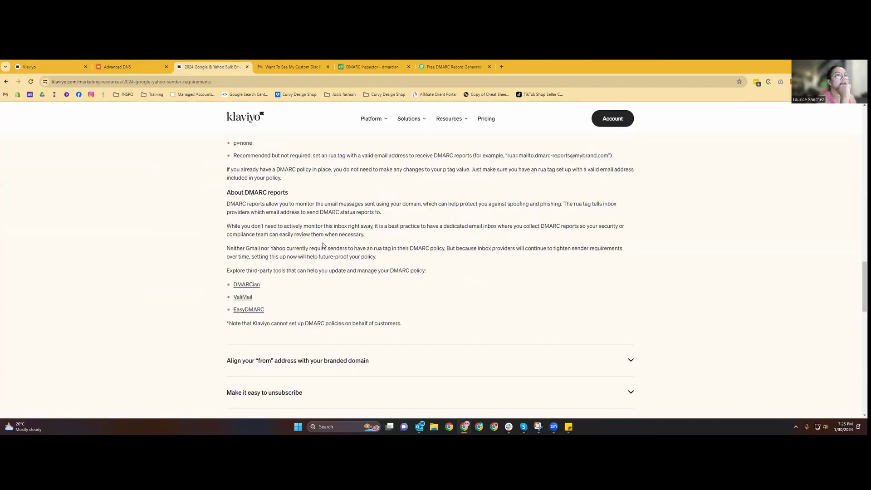
scroll(323, 245, up, 2)
mouse_move(273, 202)
mouse_down()
mouse_move(230, 201)
mouse_move(230, 212)
mouse_move(266, 214)
mouse_up()
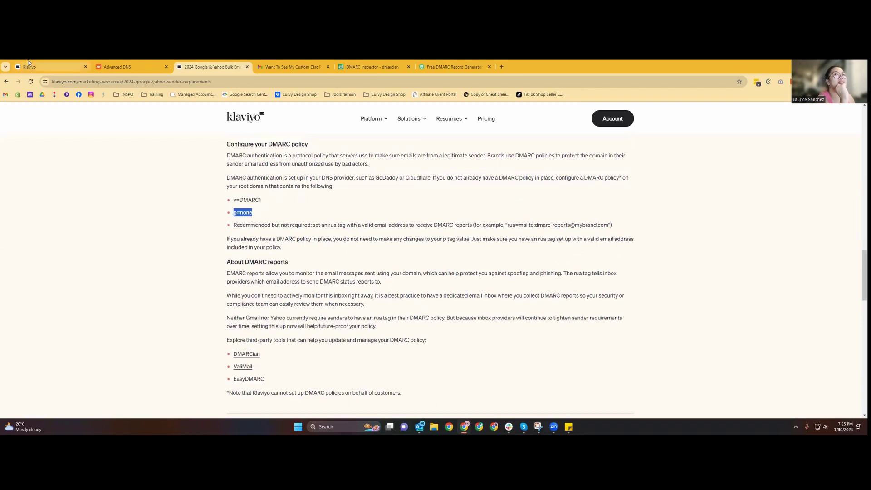
click(116, 68)
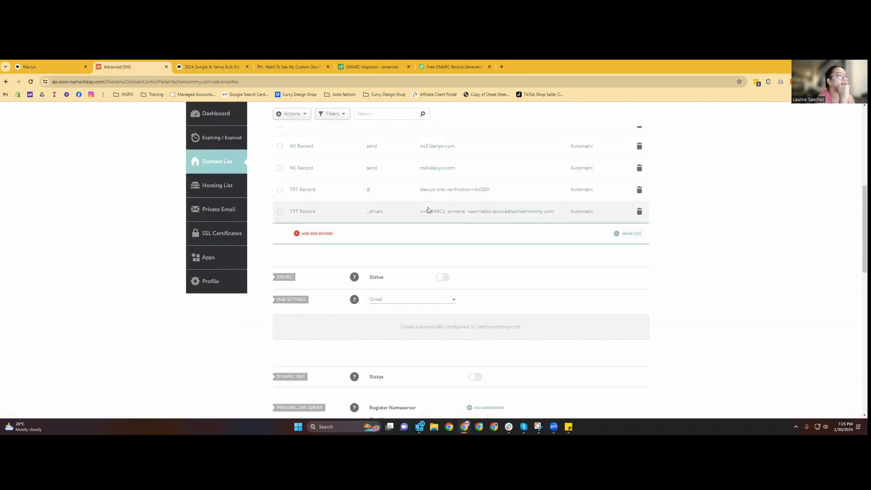
click(216, 68)
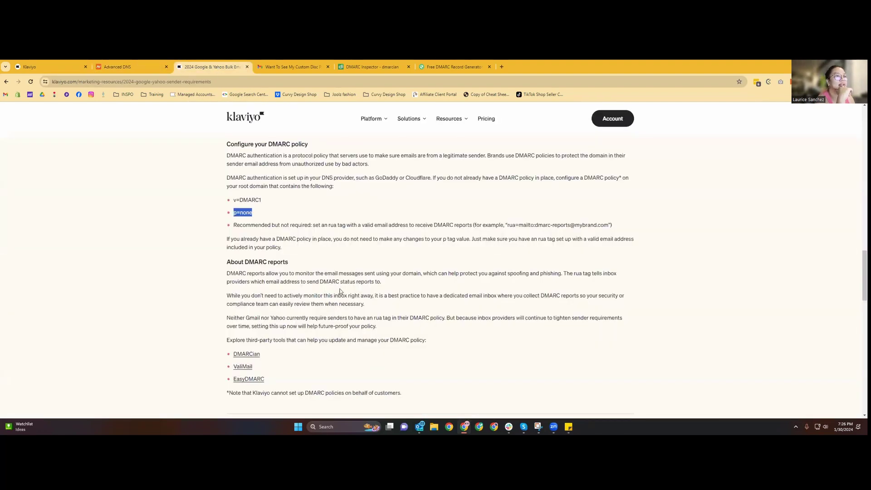
scroll(347, 258, down, 2)
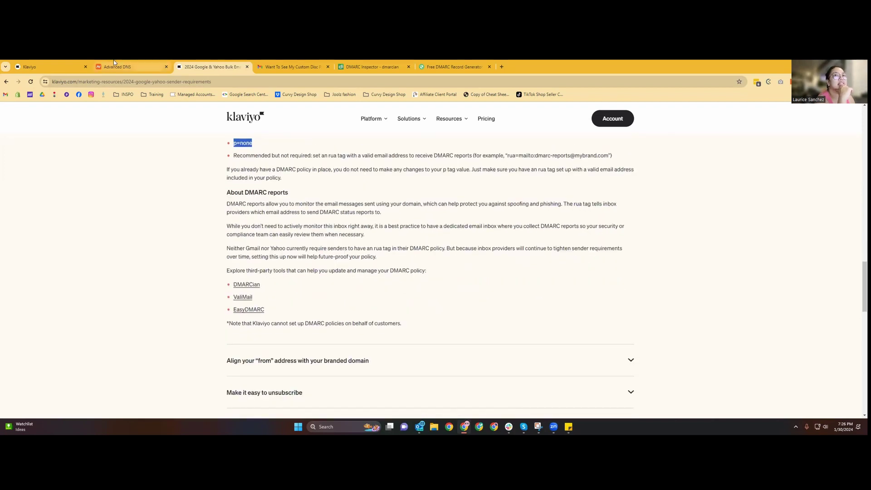
click(361, 70)
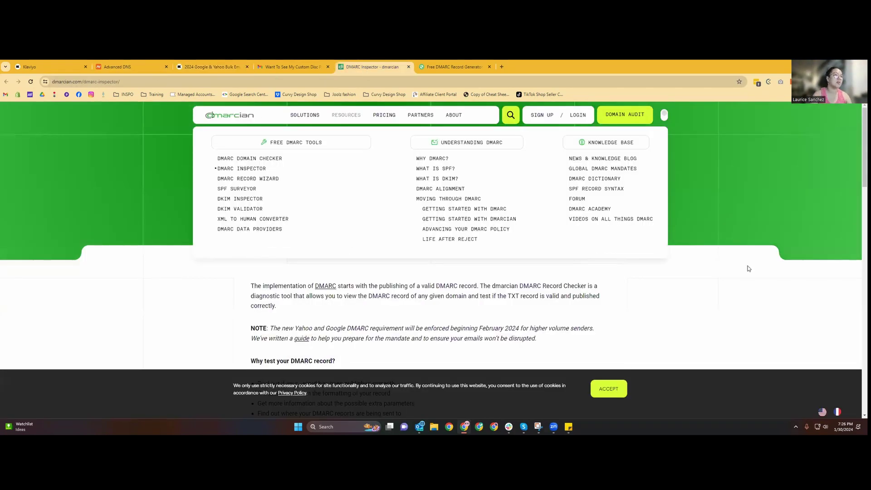
Inspect techiemommy.com in dmarcian, confirm its DMARC record is valid, and go back to Klaviyo's Domains settings.
scroll(749, 268, down, 5)
click(346, 272)
text(techiemommy.com)
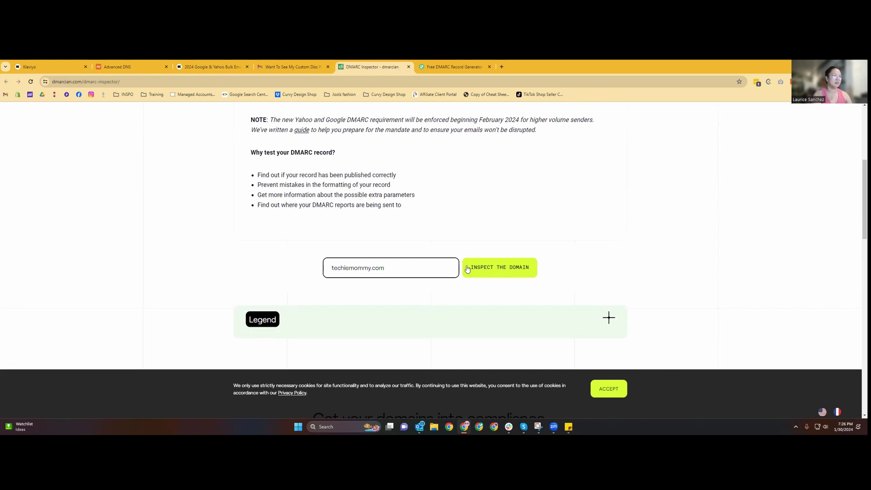
click(469, 268)
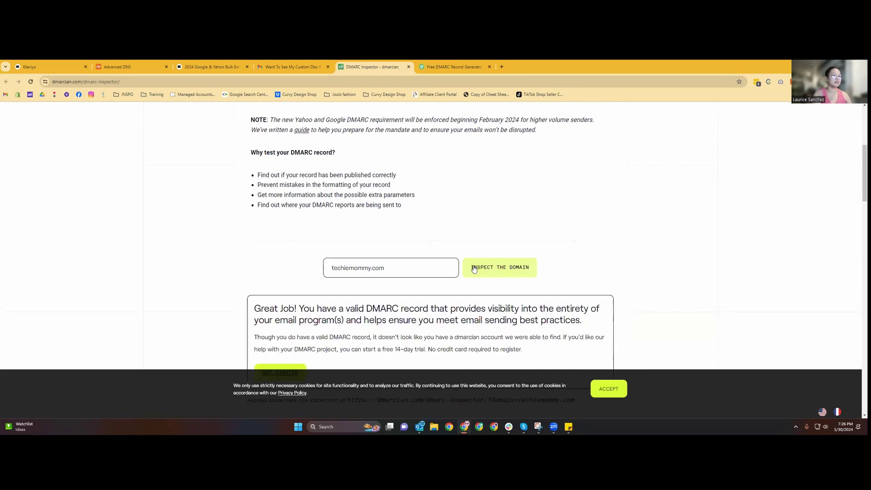
scroll(474, 269, down, 2)
drag(254, 238, 411, 278)
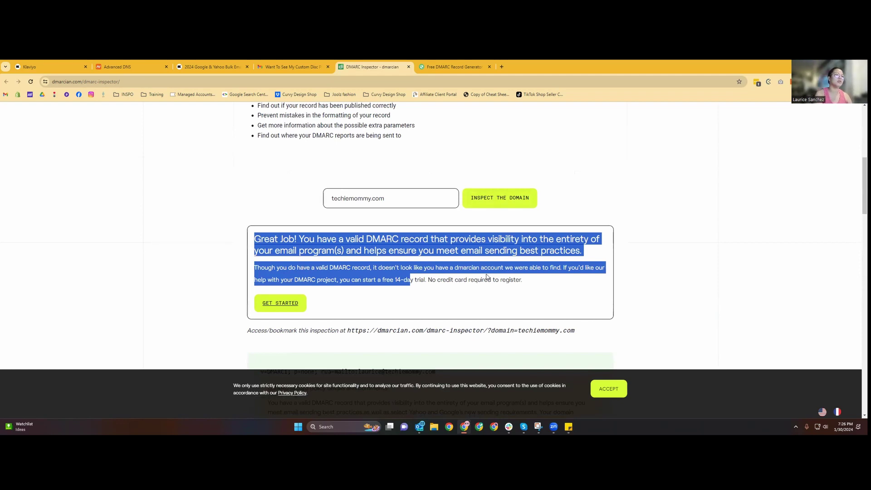
click(444, 300)
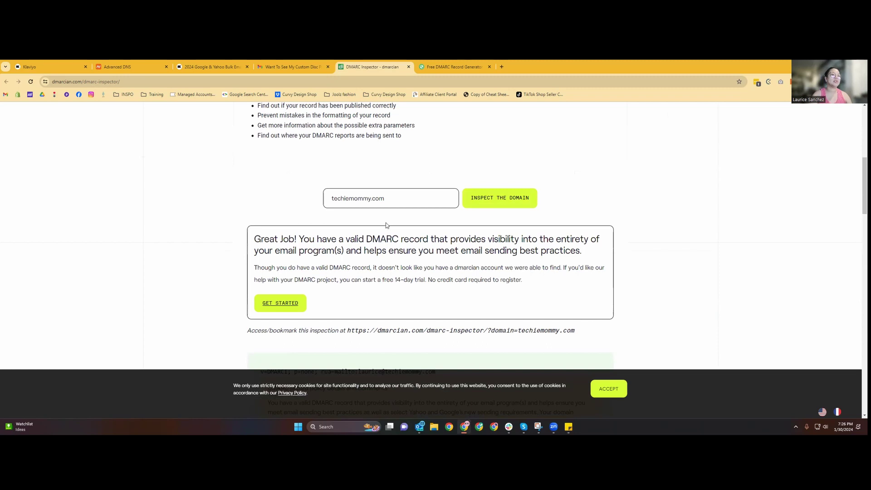
scroll(386, 225, up, 2)
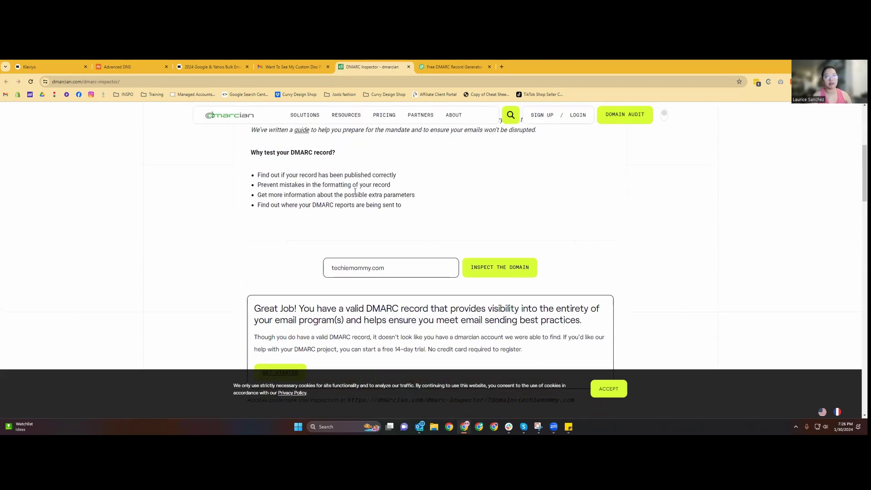
click(61, 69)
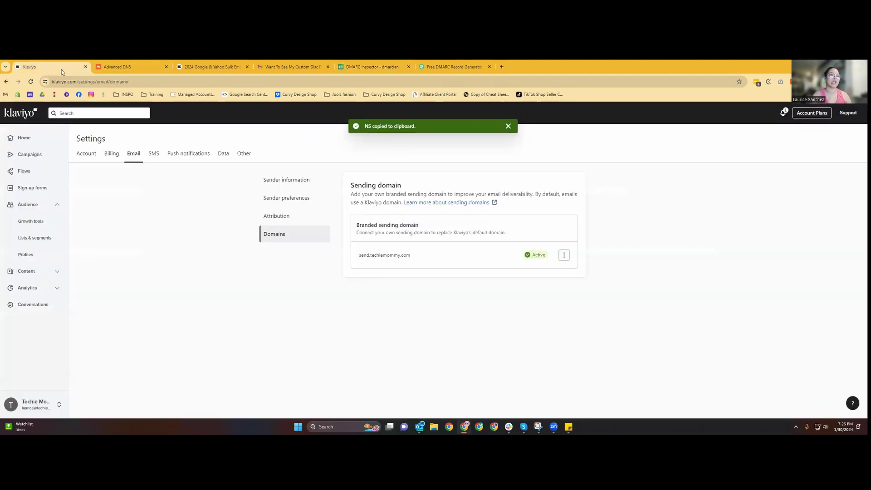
Bring back Klaviyo's Google & Yahoo sender requirements article at its DMARC policy guidance.
click(117, 67)
click(210, 67)
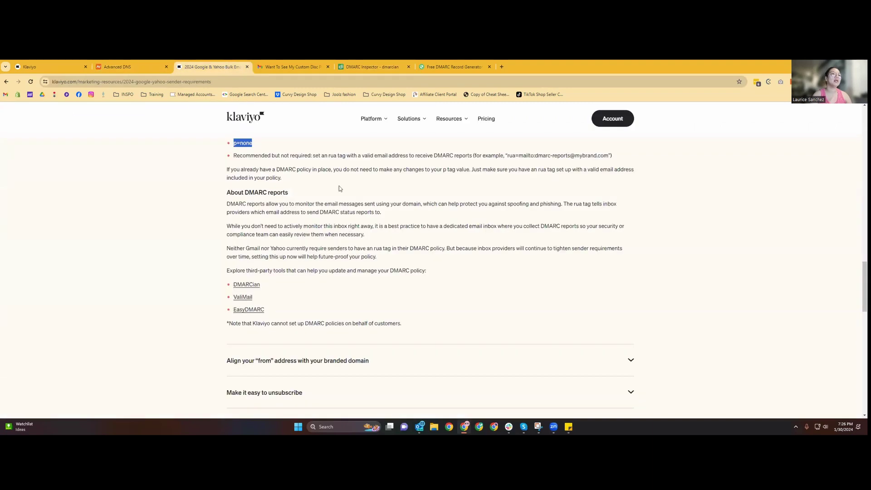
scroll(339, 186, up, 2)
click(635, 159)
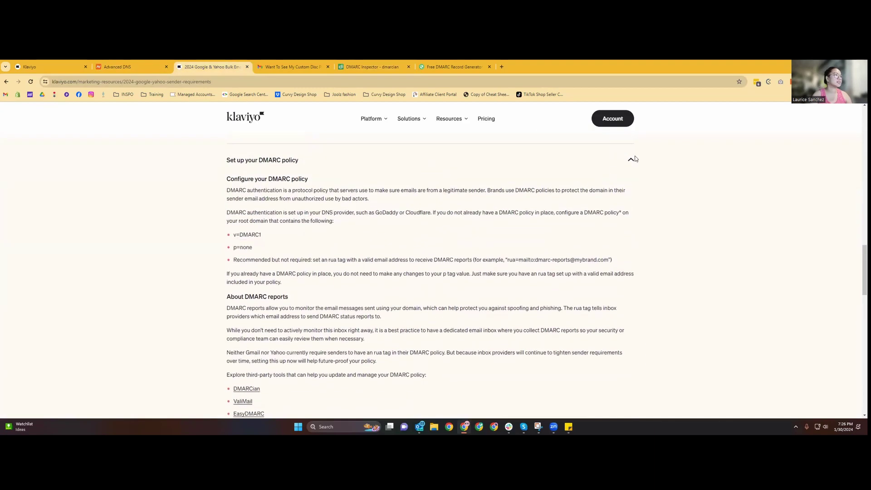
scroll(465, 216, down, 1)
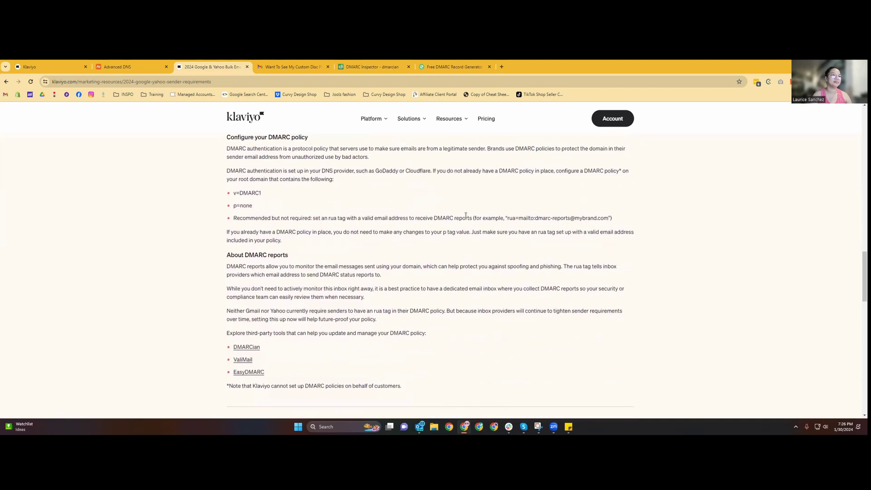
scroll(465, 215, up, 2)
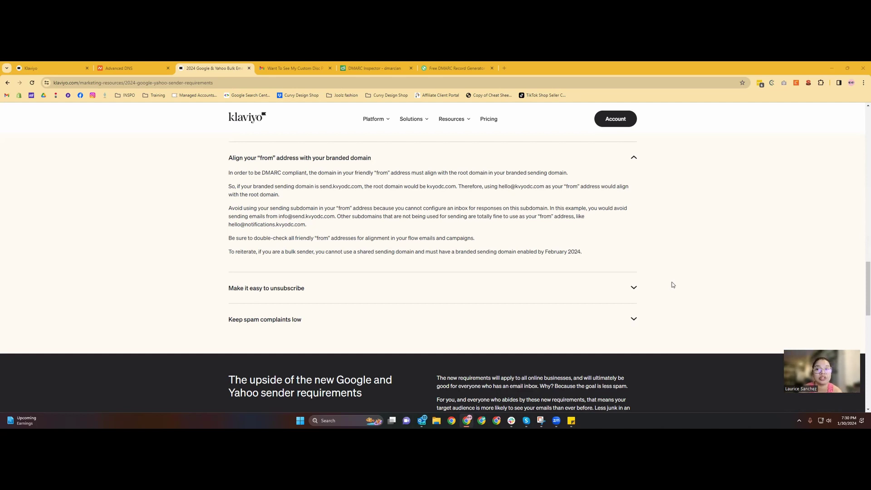
Expand the 'Make it easy to unsubscribe' section, then show the 'Want To See My Custom Disc Planner?' Gmail newsletter.
scroll(673, 285, up, 3)
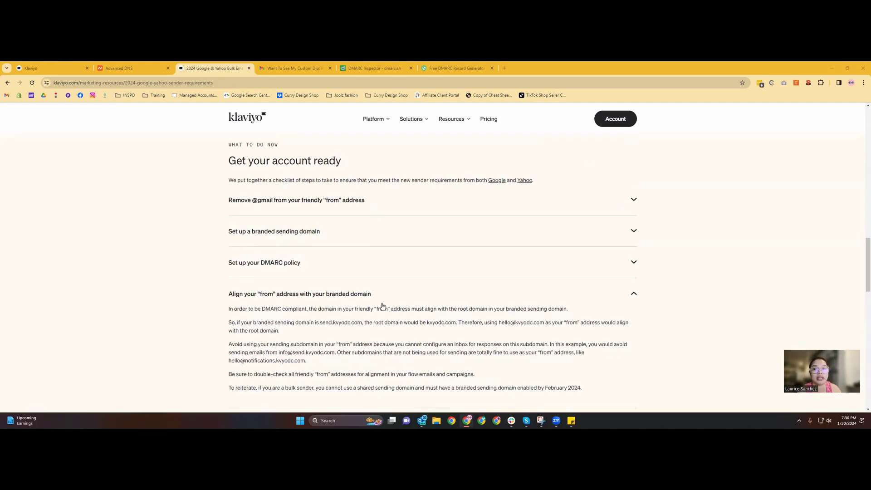
scroll(382, 306, down, 2)
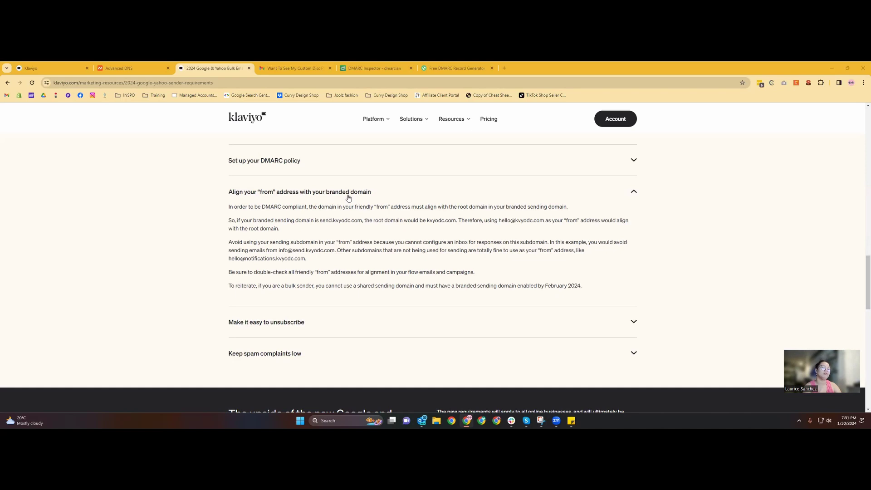
scroll(300, 249, down, 1)
click(292, 287)
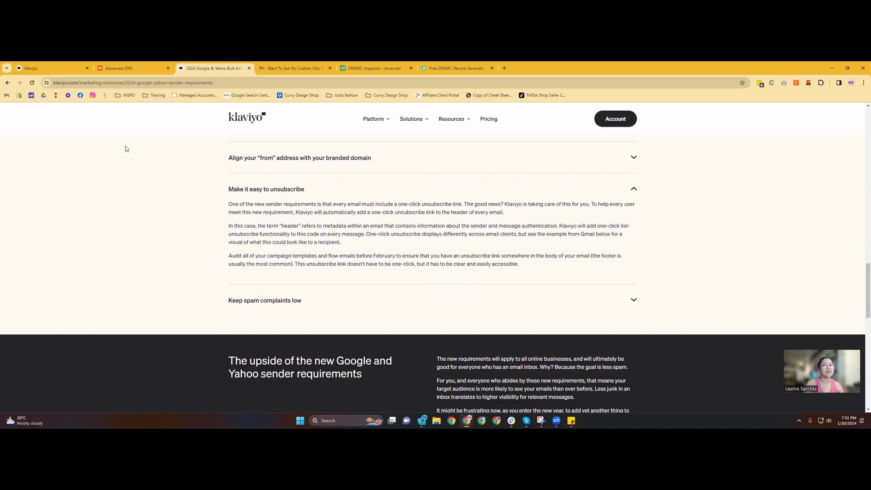
click(274, 64)
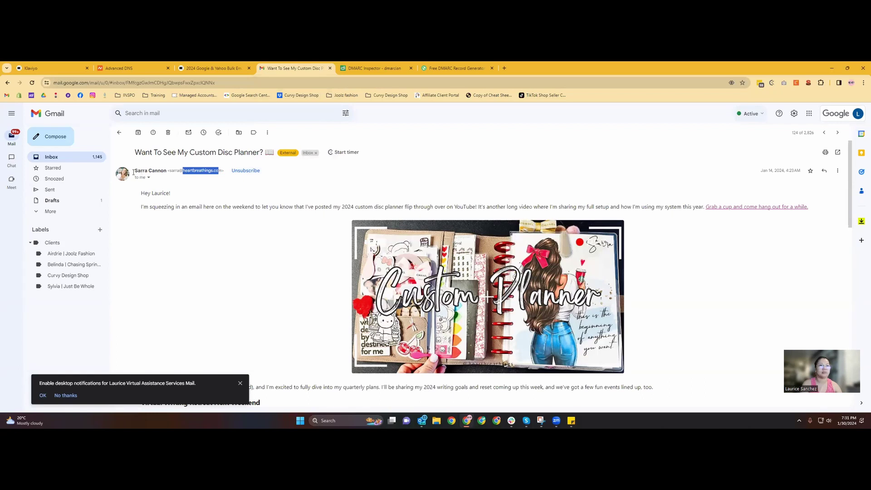
Inspect the newsletter's sender address and footer Unsubscribe link, then go back to Klaviyo's unsubscribe guidance.
drag(133, 171, 277, 176)
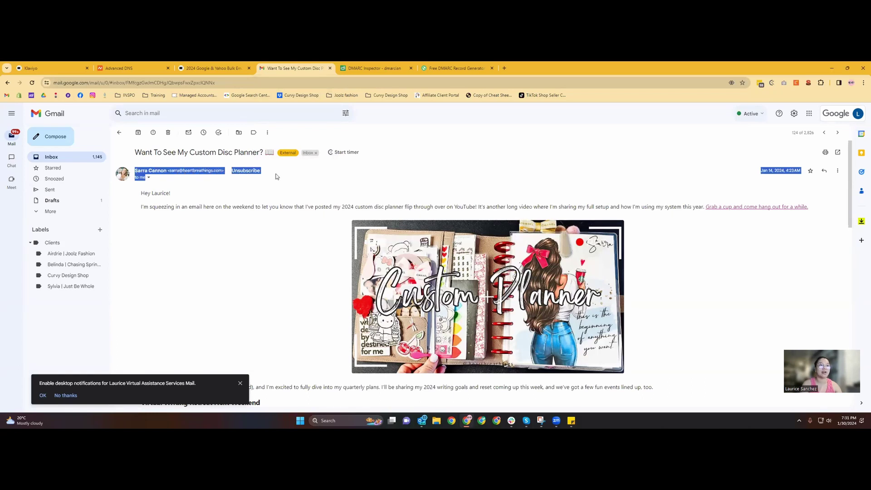
click(277, 176)
click(216, 69)
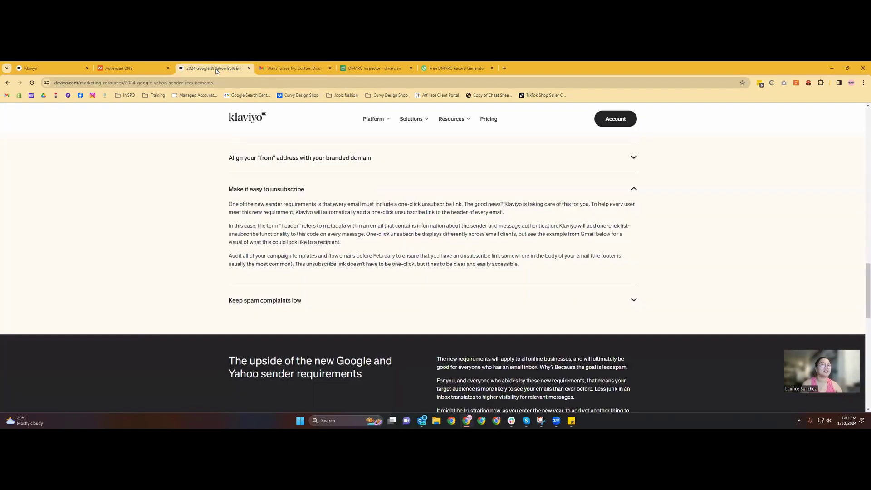
click(290, 68)
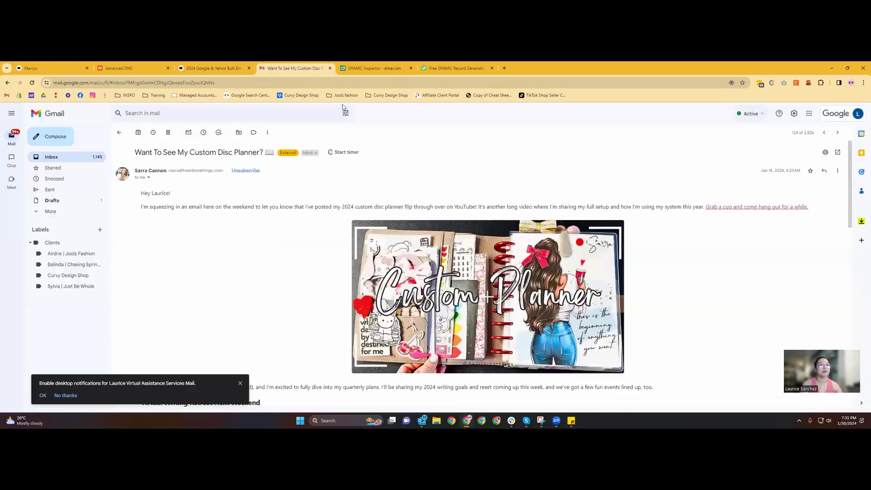
scroll(422, 261, down, 15)
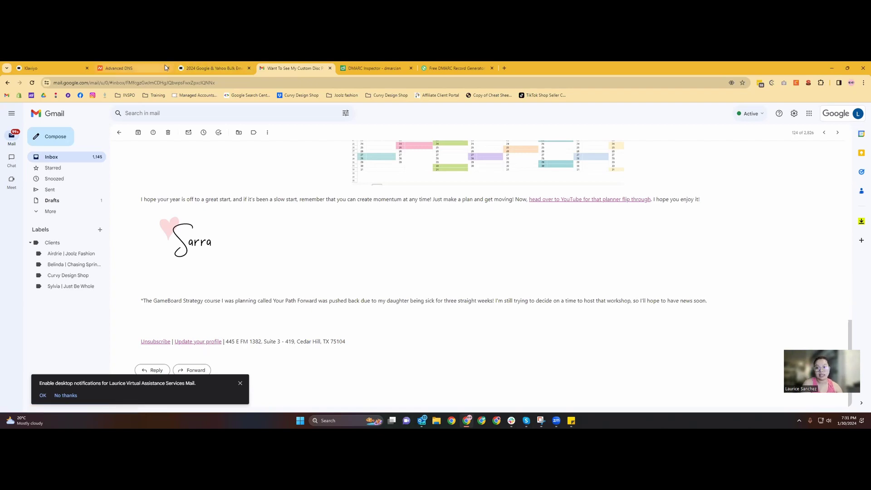
mouse_move(164, 65)
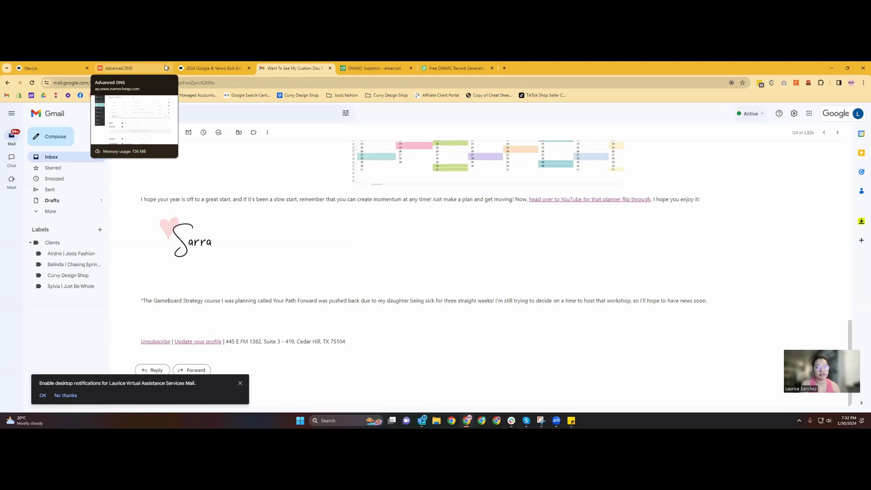
key(ctrl+shift+Tab)
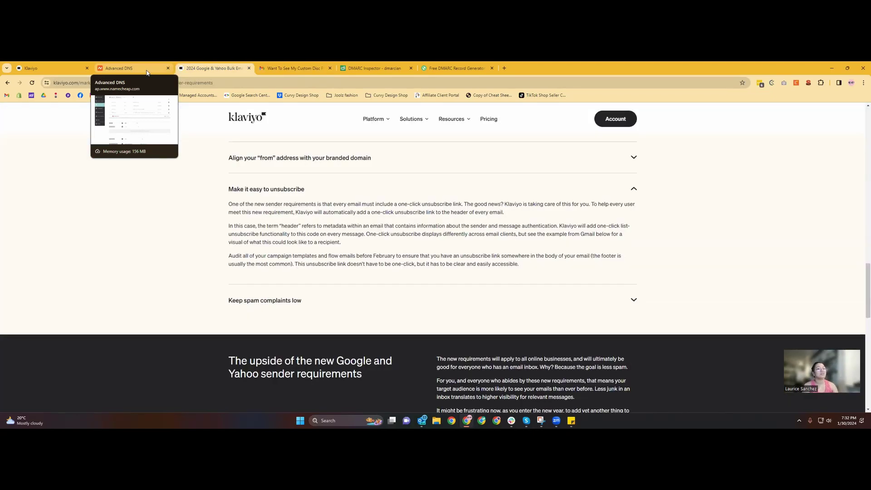
Expand the 'Keep spam complaints low' section of the Klaviyo article.
click(287, 300)
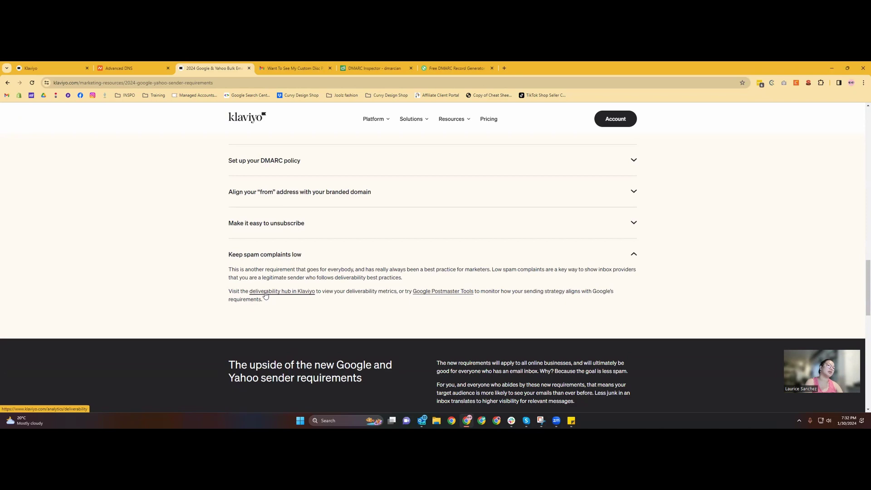
Open Klaviyo's deliverability hub and view the Bounce details report, showing 0 deliveries and no data.
click(294, 291)
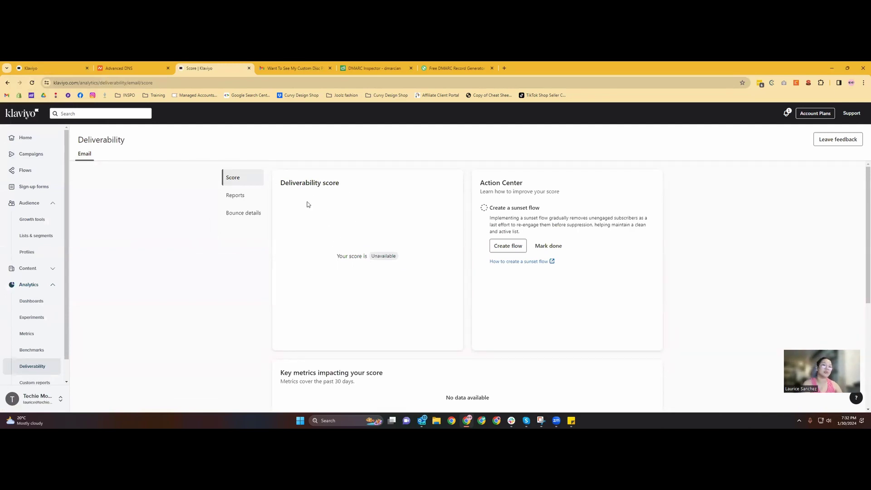
click(241, 196)
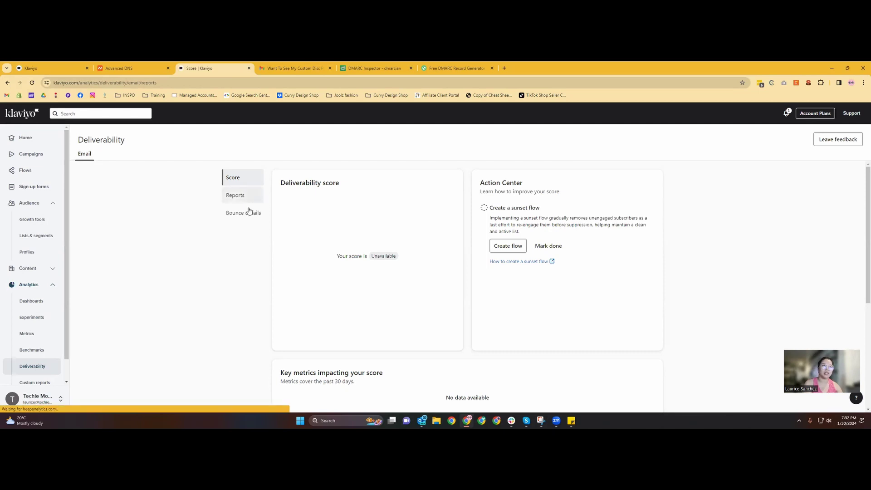
click(249, 214)
click(243, 179)
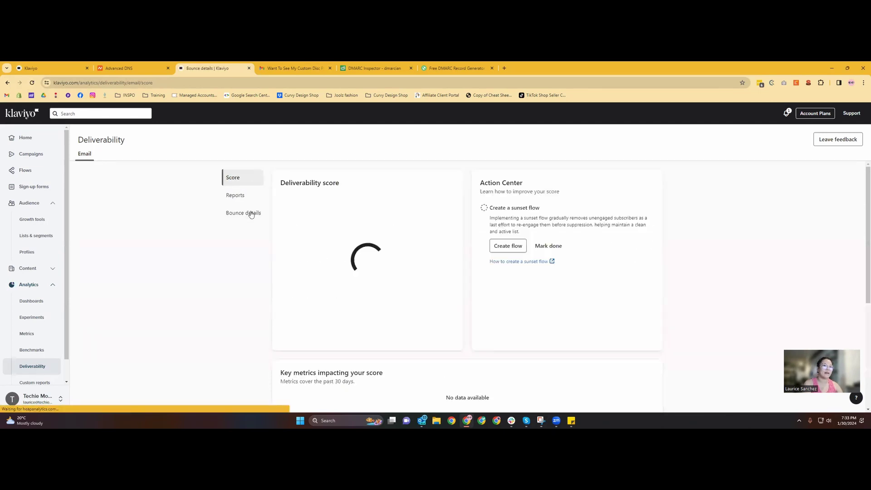
click(250, 214)
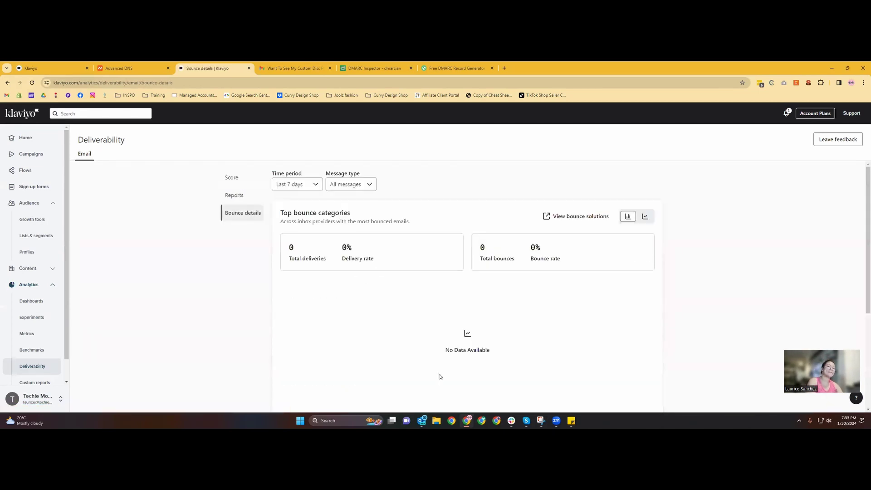